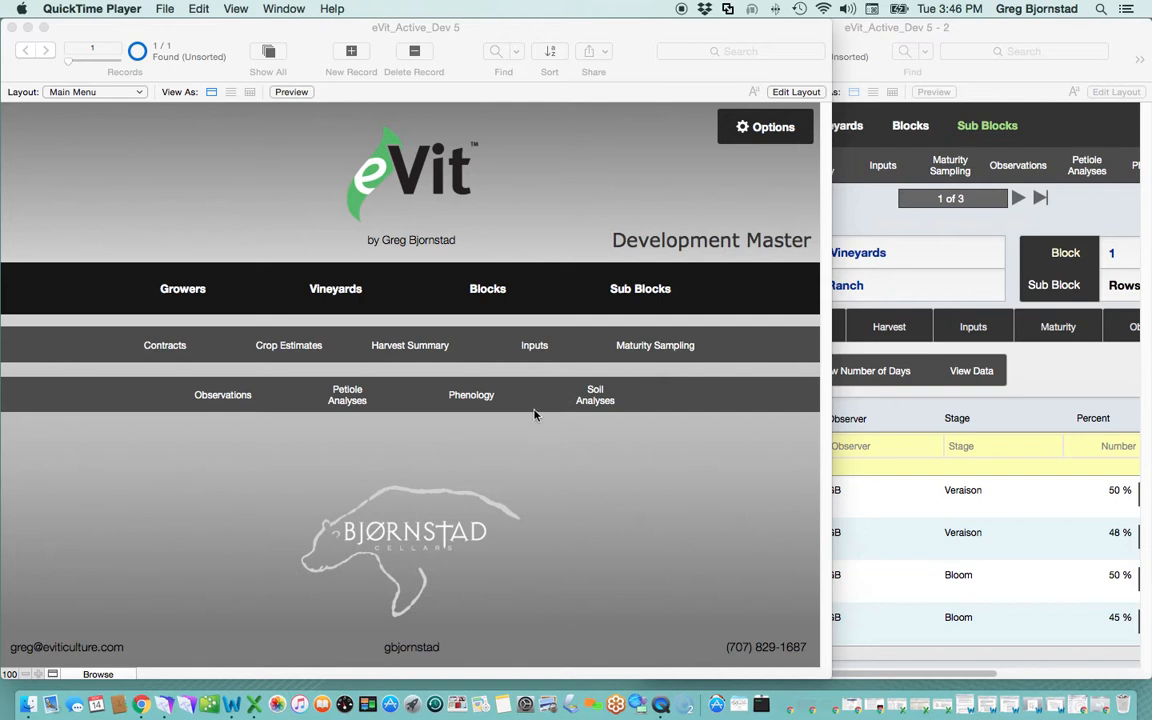
# - Switch to FileMaker Pro and search the sub blocks for "jon"
pyautogui.click(400, 352)
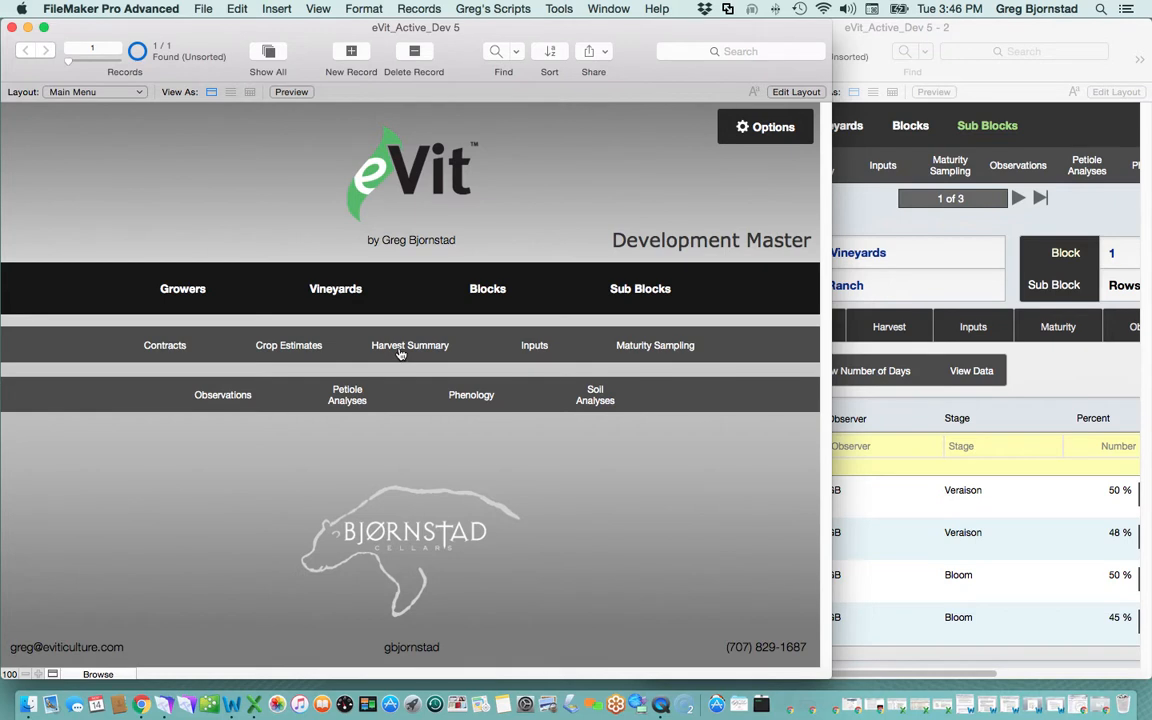
pyautogui.click(404, 344)
pyautogui.click(655, 289)
pyautogui.click(650, 352)
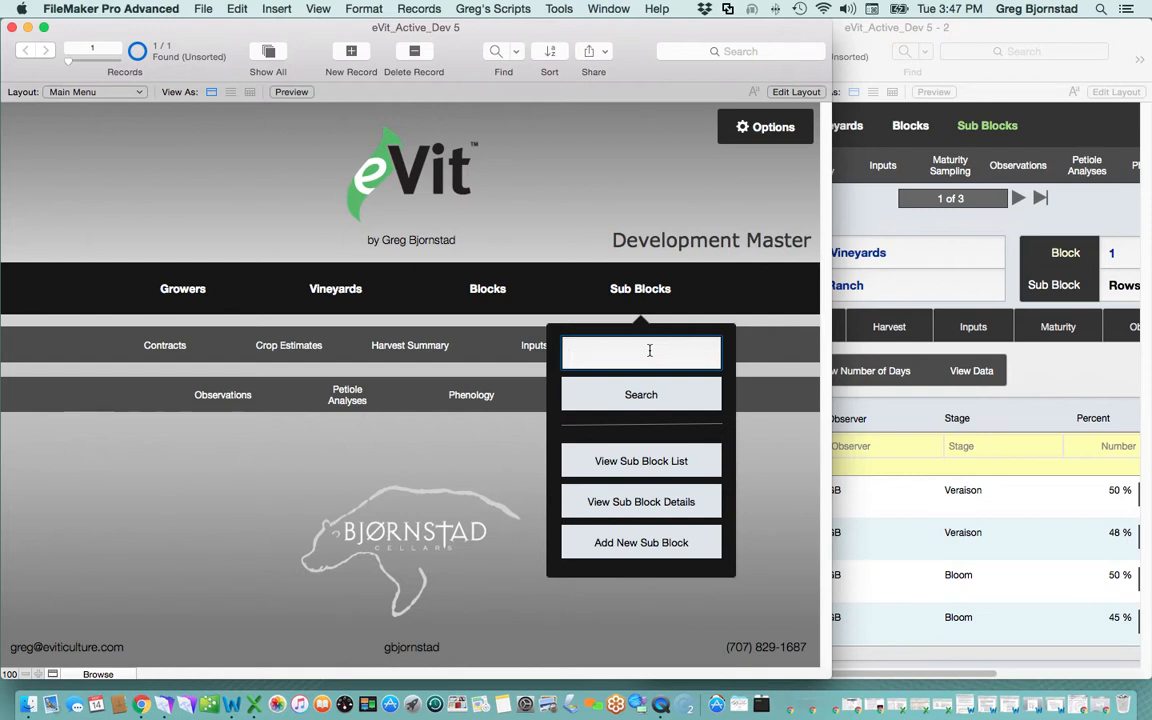
pyautogui.write('jon')
pyautogui.click(650, 396)
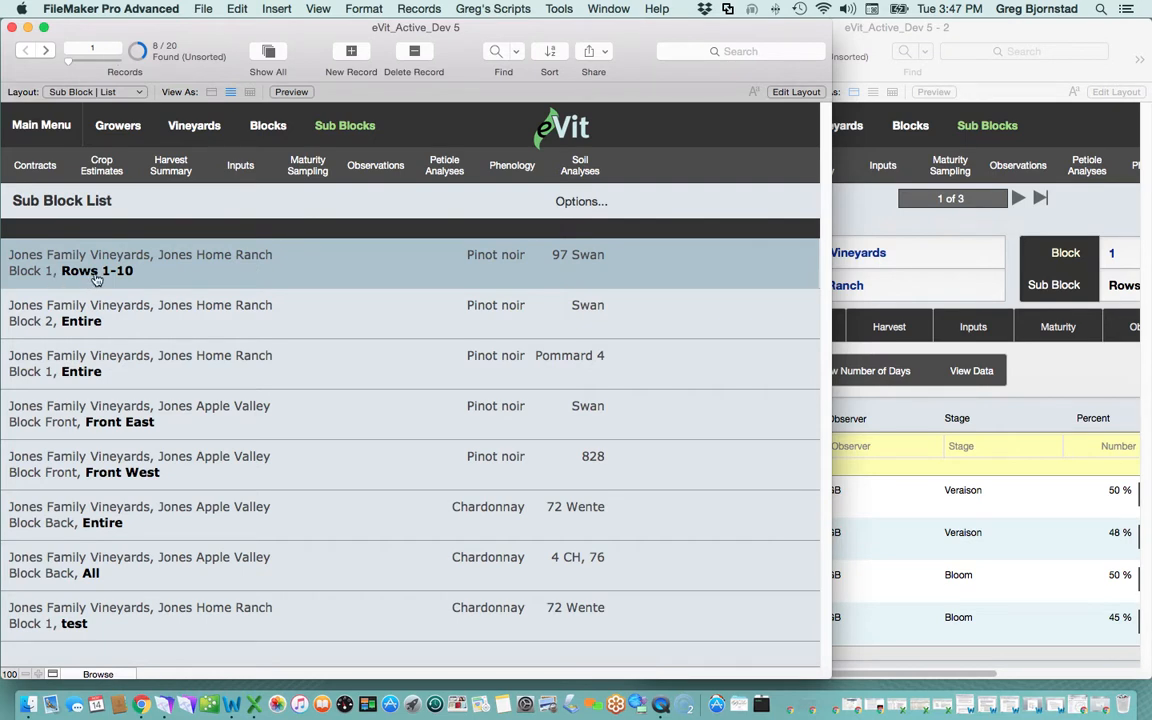
# - Open the details of the Rows 1-10 sub block and display its harvest data as a table
pyautogui.click(576, 203)
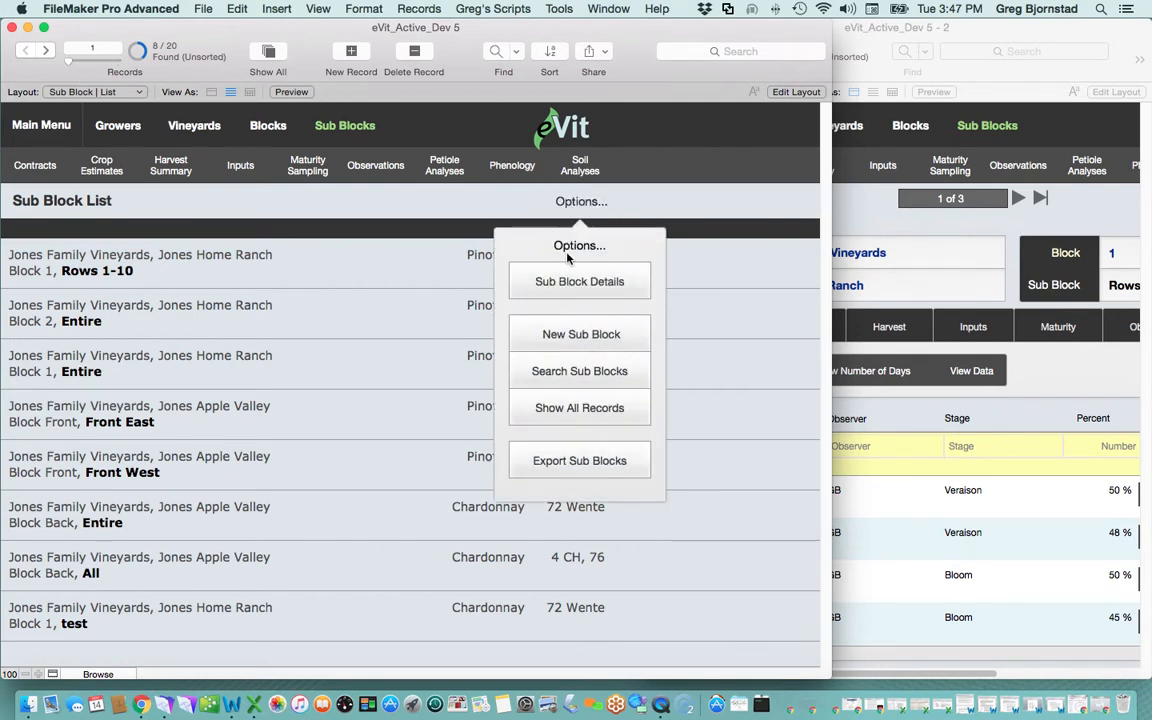
pyautogui.click(576, 283)
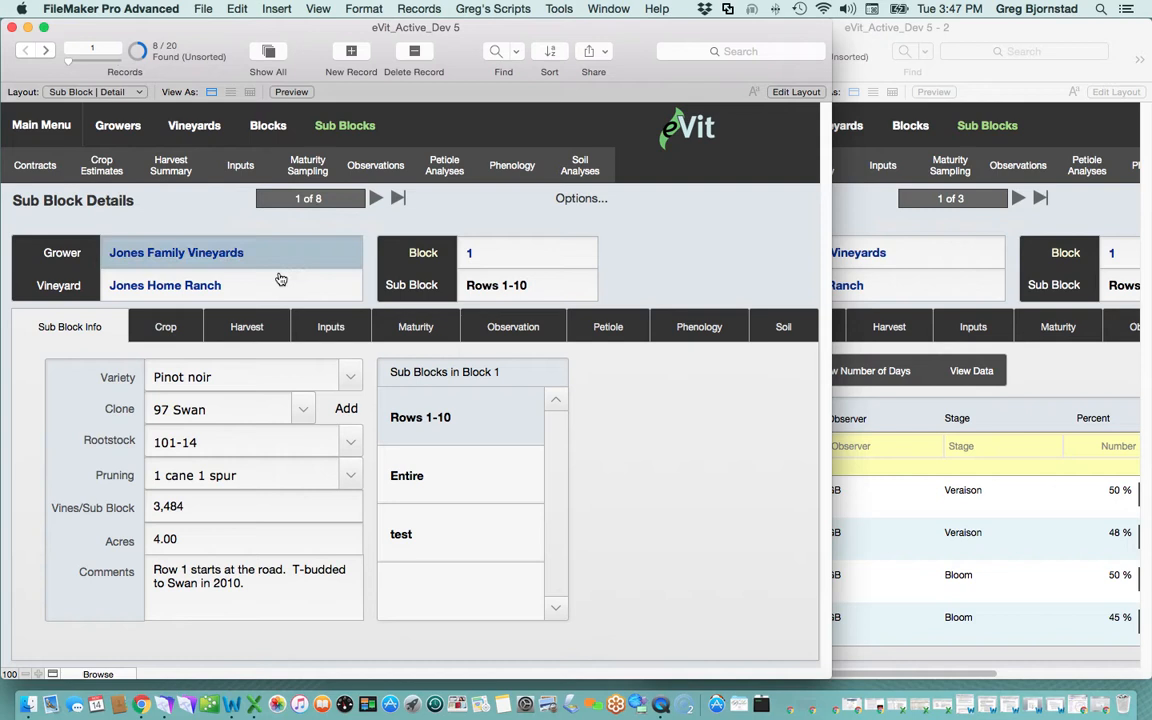
pyautogui.click(248, 328)
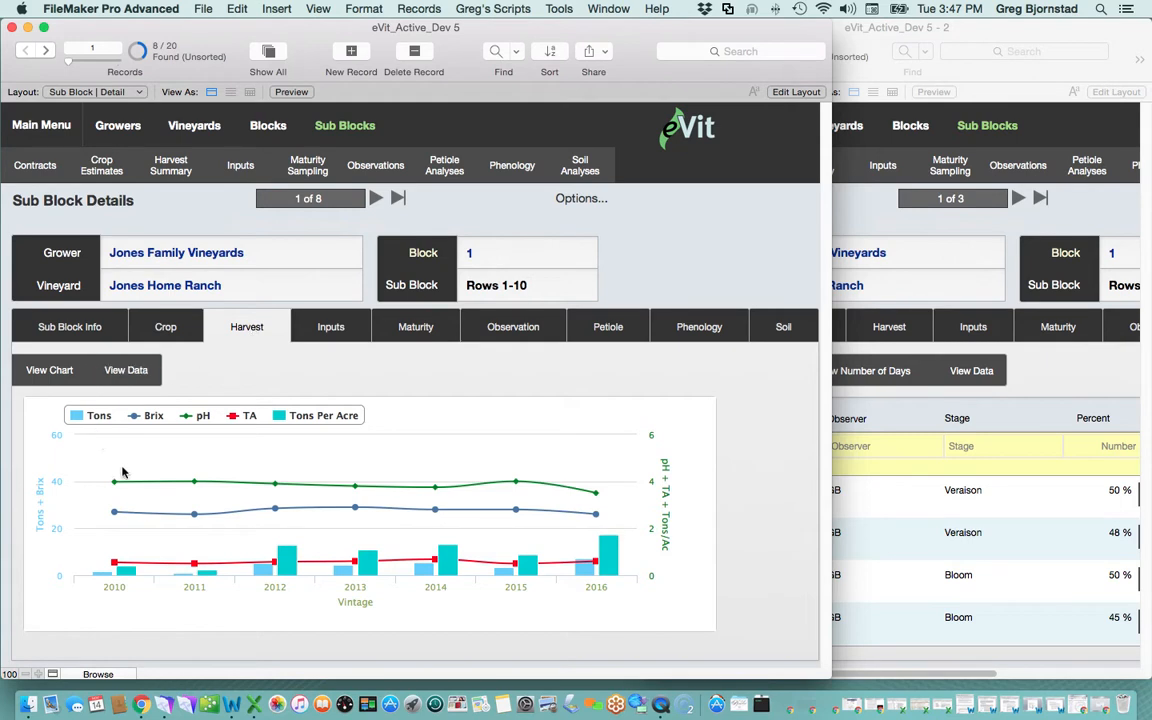
pyautogui.click(128, 371)
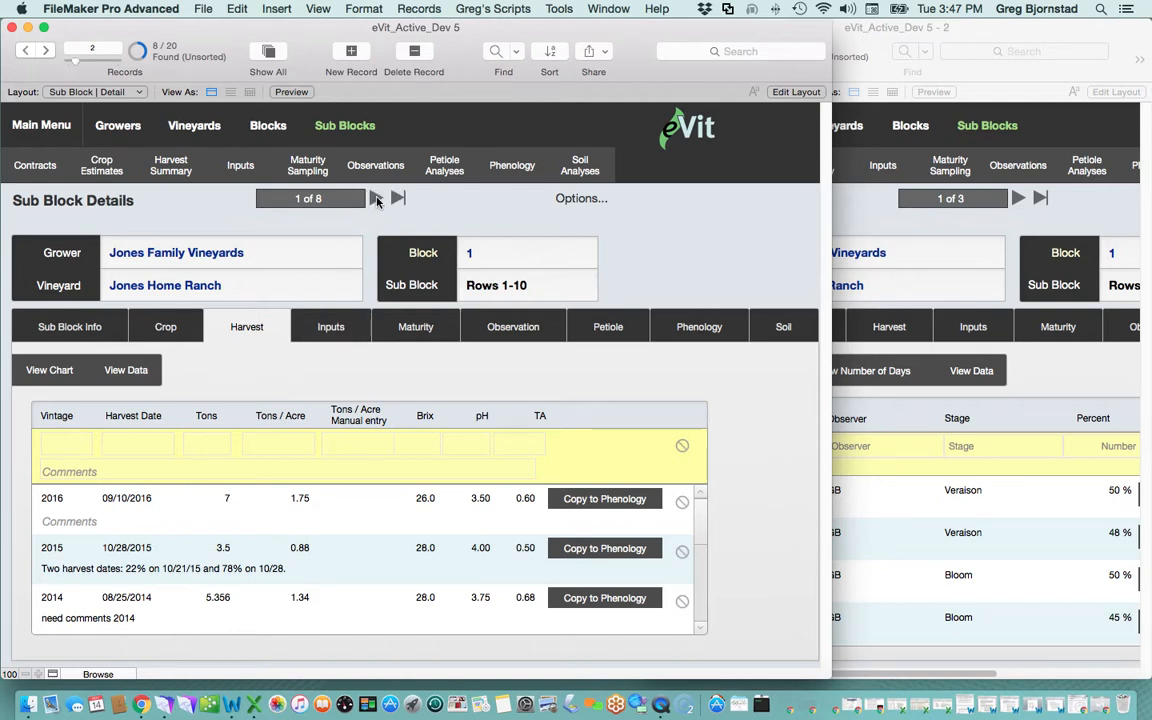
# - Browse the harvest data of the following sub block records, then return to the first record
pyautogui.click(376, 199)
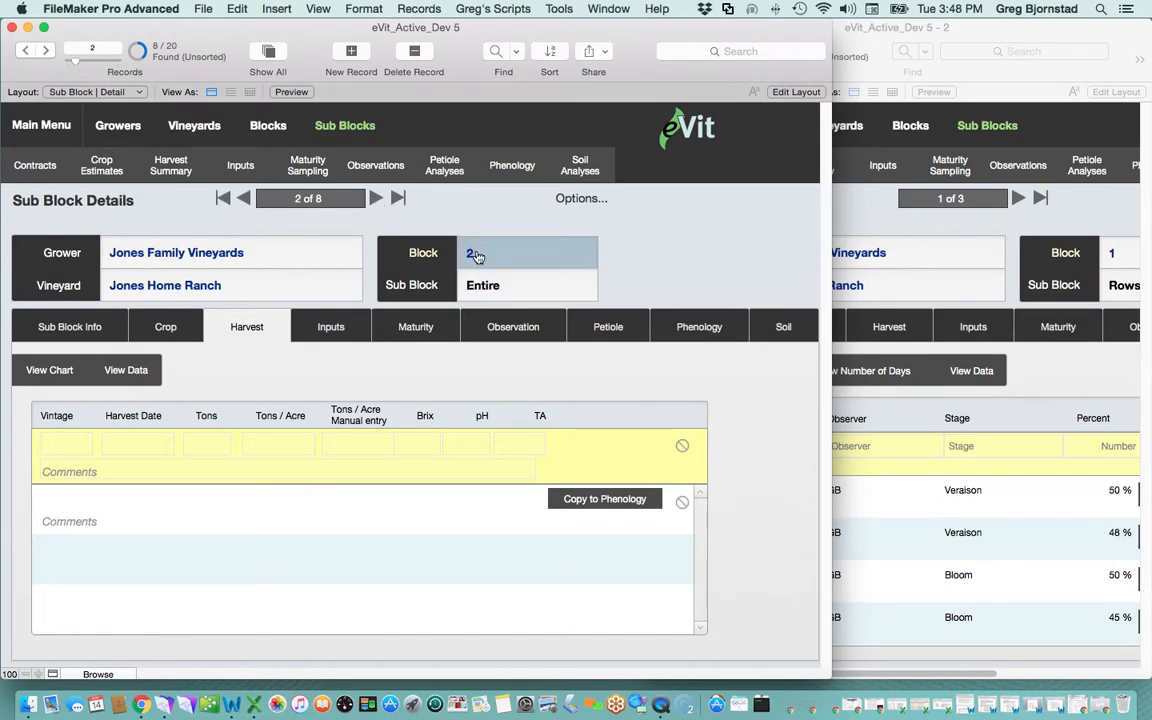
pyautogui.click(376, 199)
pyautogui.click(376, 199)
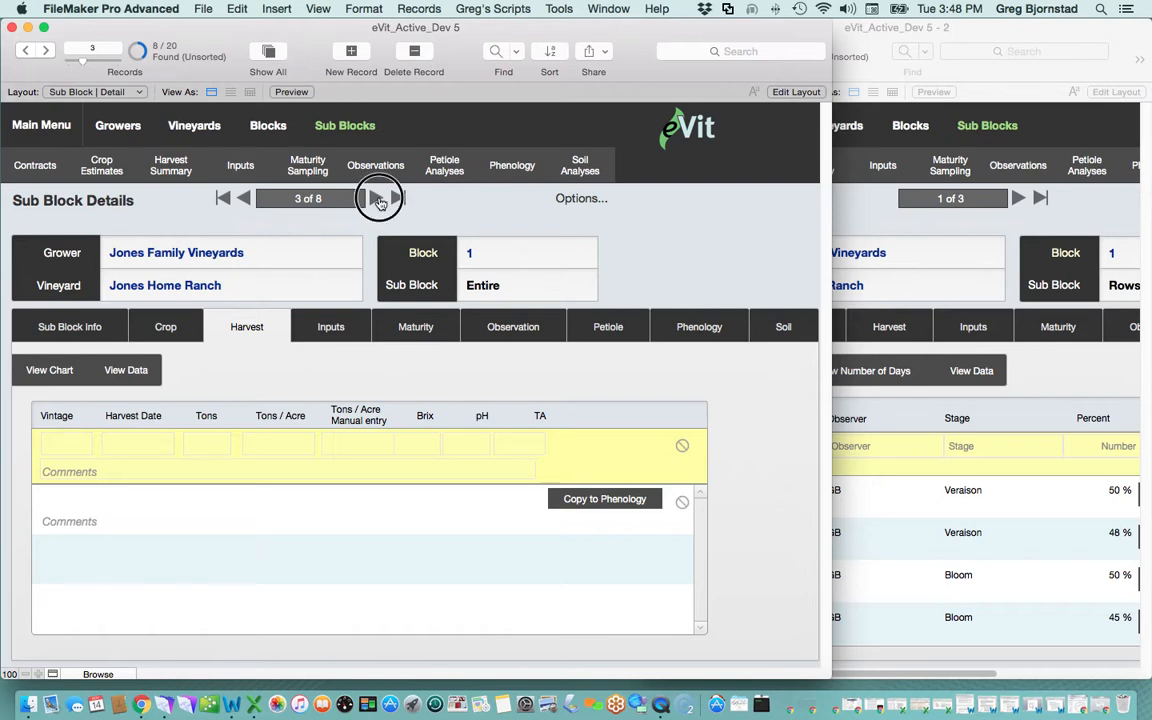
pyautogui.click(223, 199)
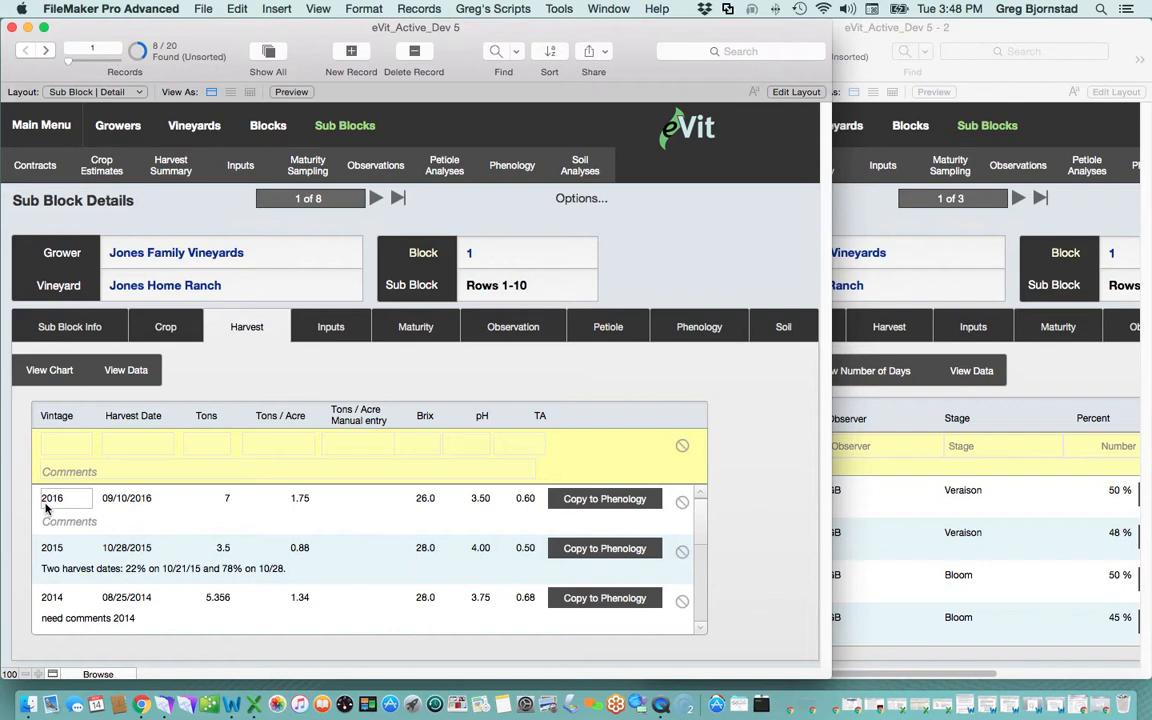
# - Arrange the two database windows side by side, narrowing the harvest window so the phenology table shows beside it
pyautogui.click(865, 218)
pyautogui.moveTo(817, 36); pyautogui.dragTo(649, 37)
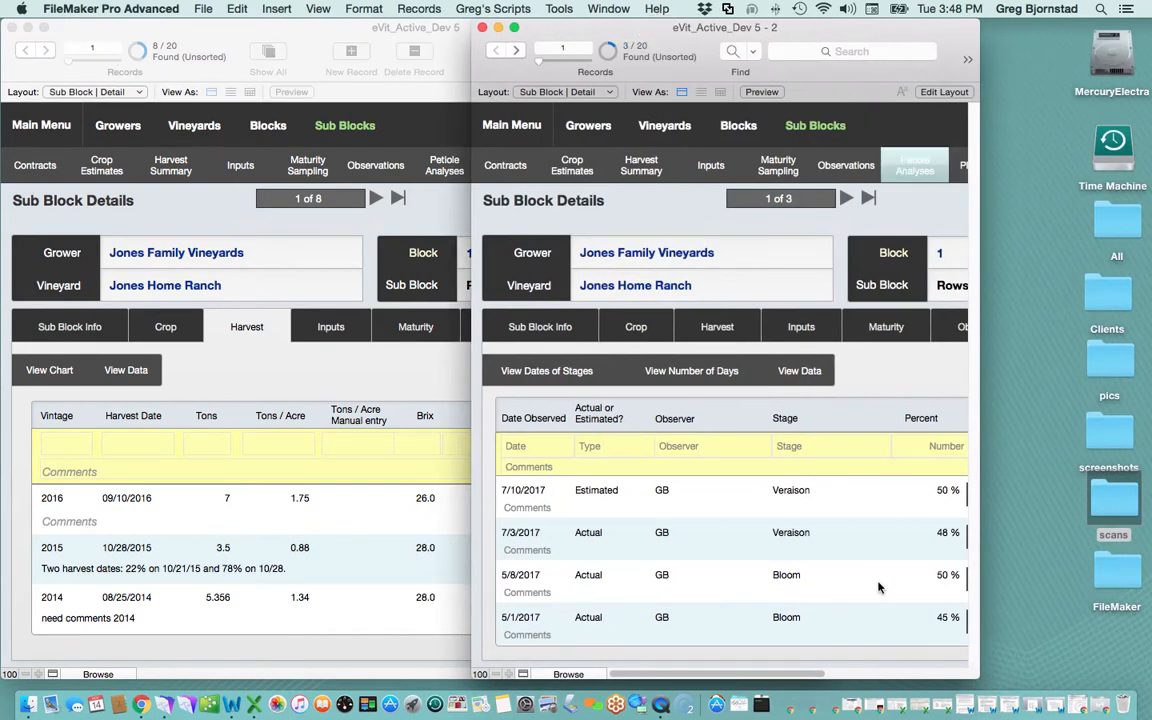
pyautogui.moveTo(705, 681); pyautogui.dragTo(660, 685)
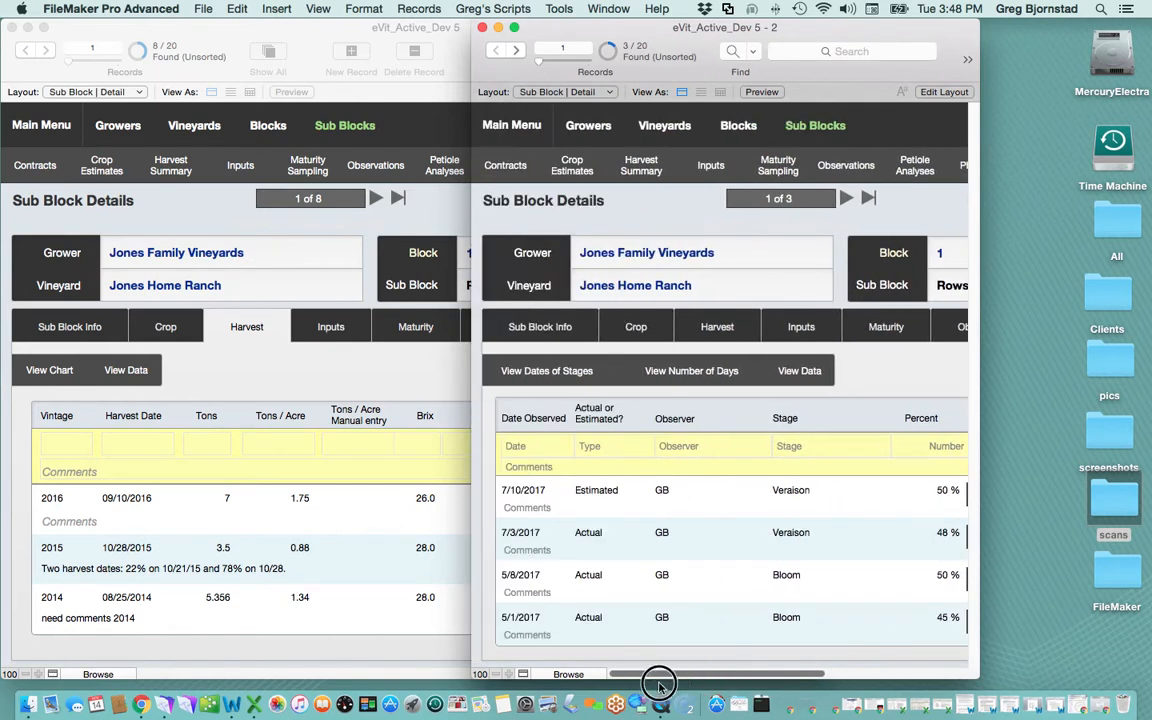
pyautogui.click(556, 500)
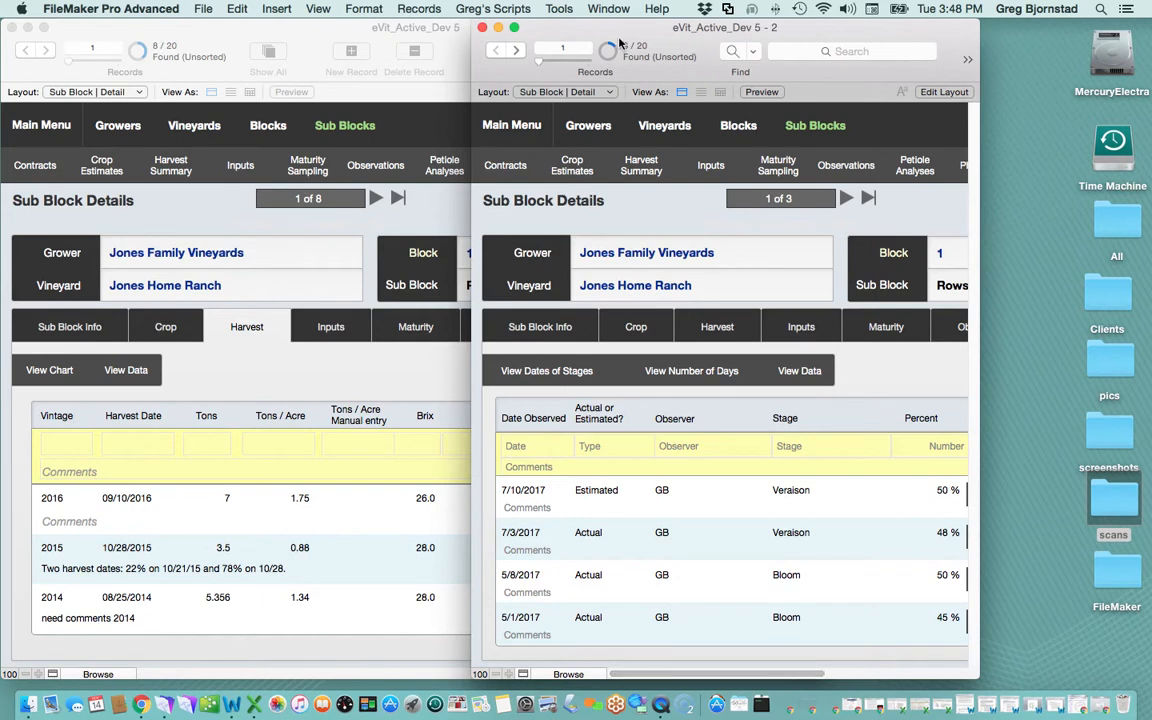
pyautogui.moveTo(607, 21); pyautogui.dragTo(799, 12)
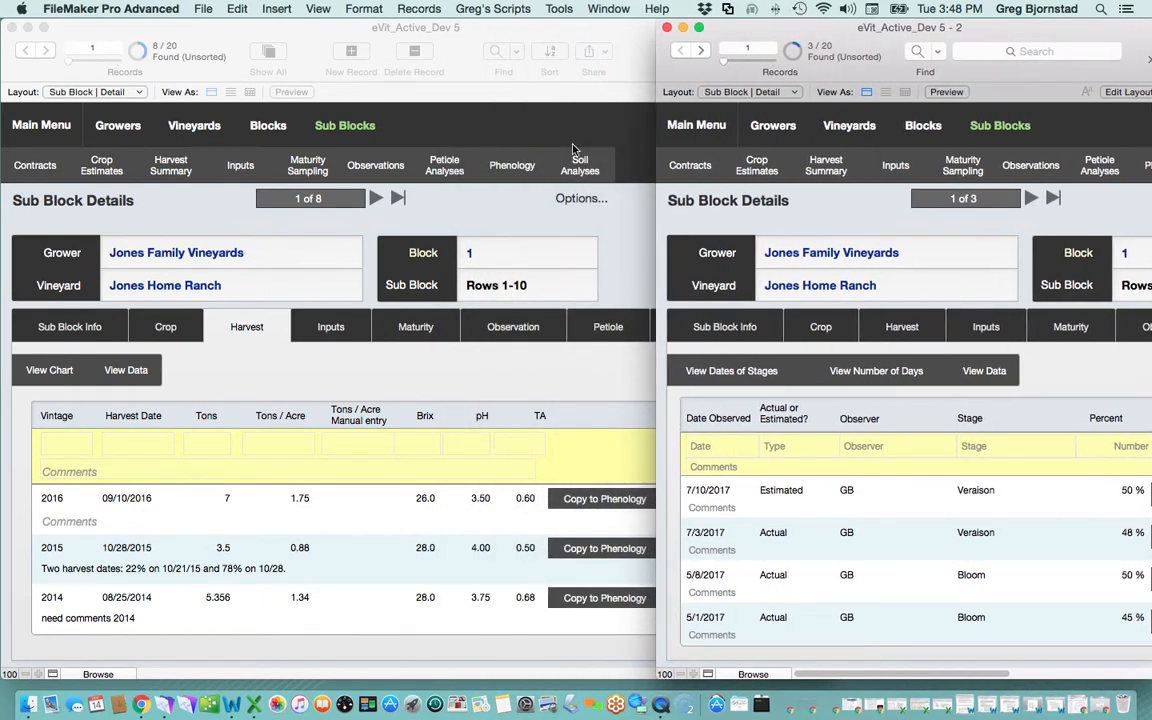
pyautogui.click(456, 195)
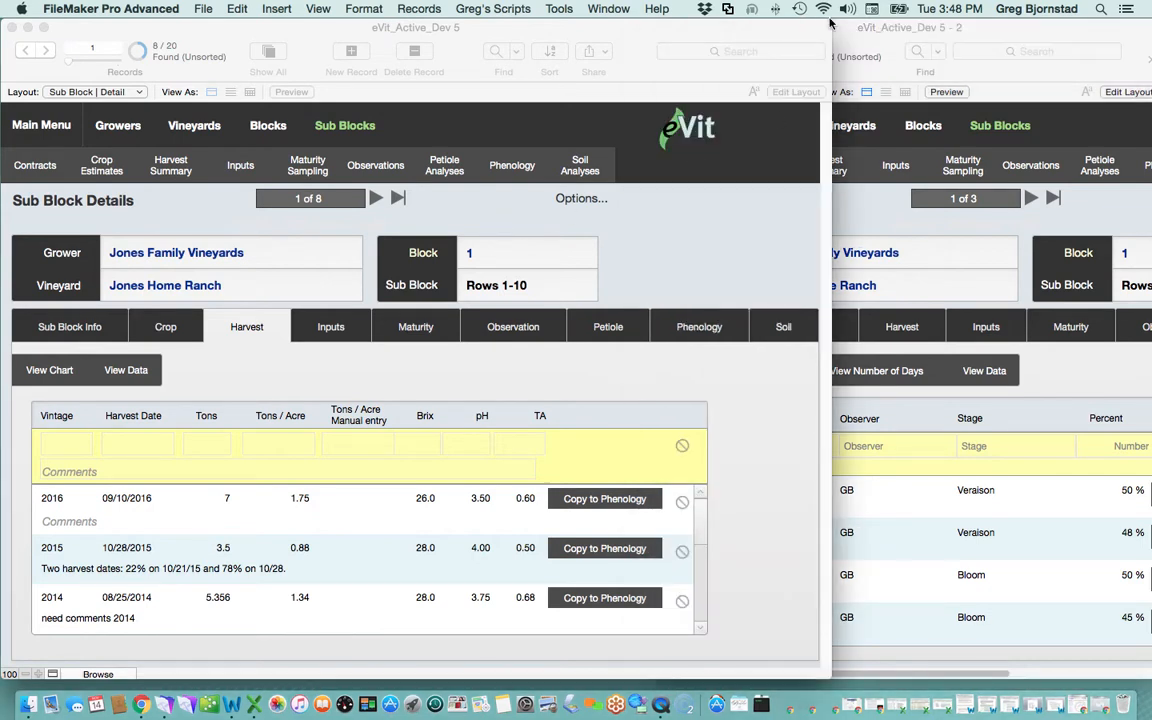
pyautogui.moveTo(807, 38); pyautogui.dragTo(678, 68)
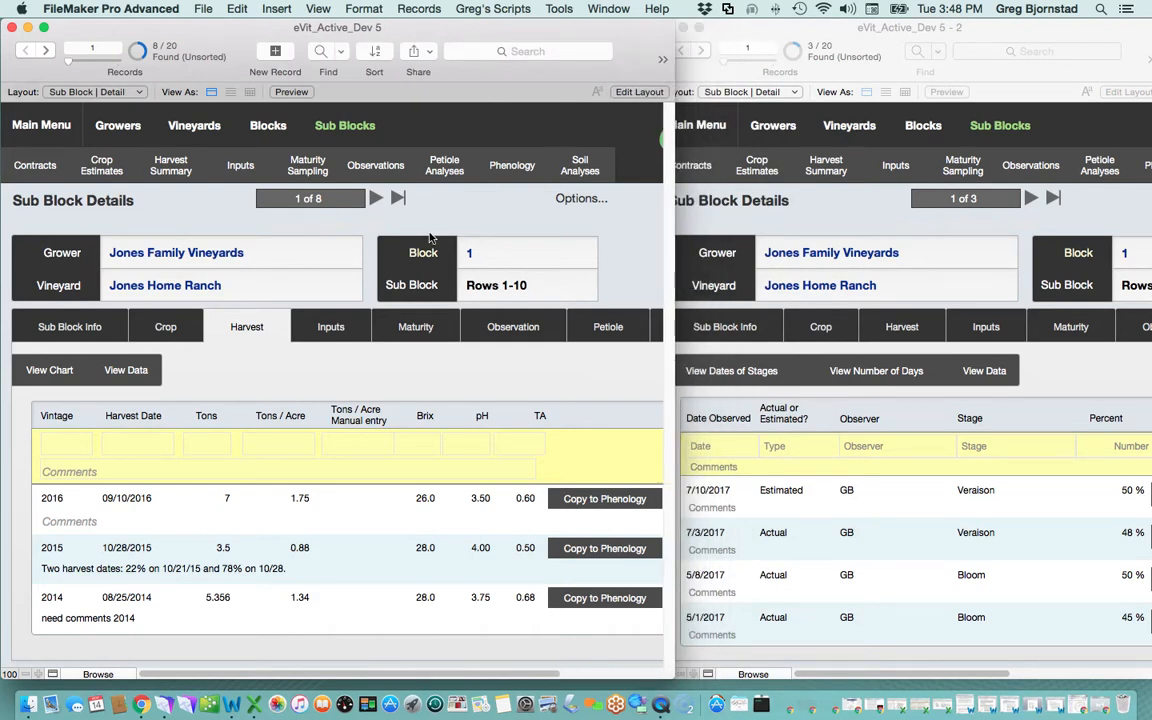
# - Start a new harvest entry for Rows 1-10 with vintage 2017 and harvest date 09/01/2017
pyautogui.click(72, 446)
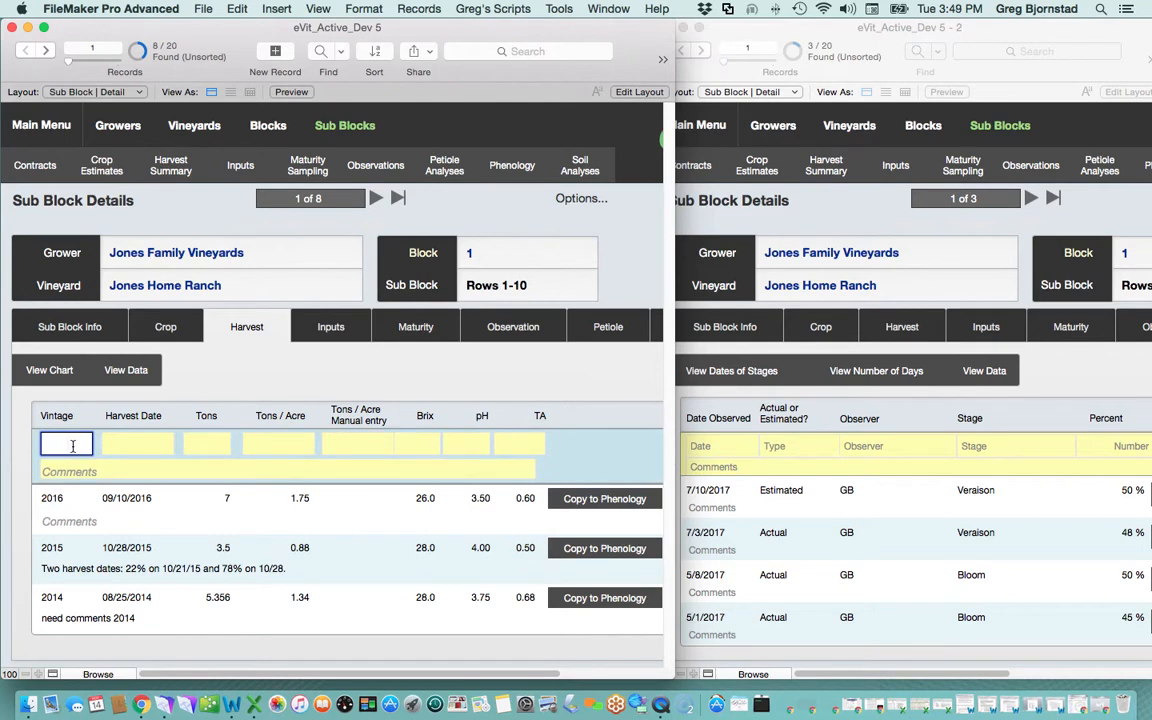
pyautogui.write('2016')
pyautogui.press('BackSpace')
pyautogui.write('7')
pyautogui.press('Tab')
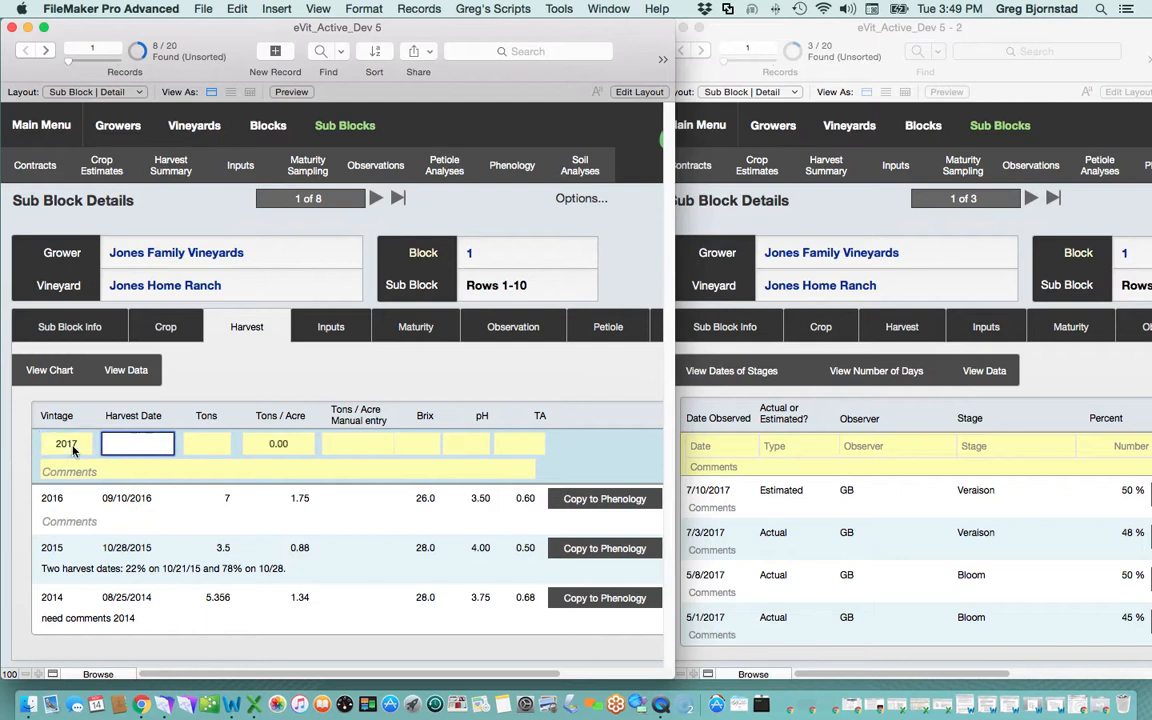
pyautogui.click(75, 469)
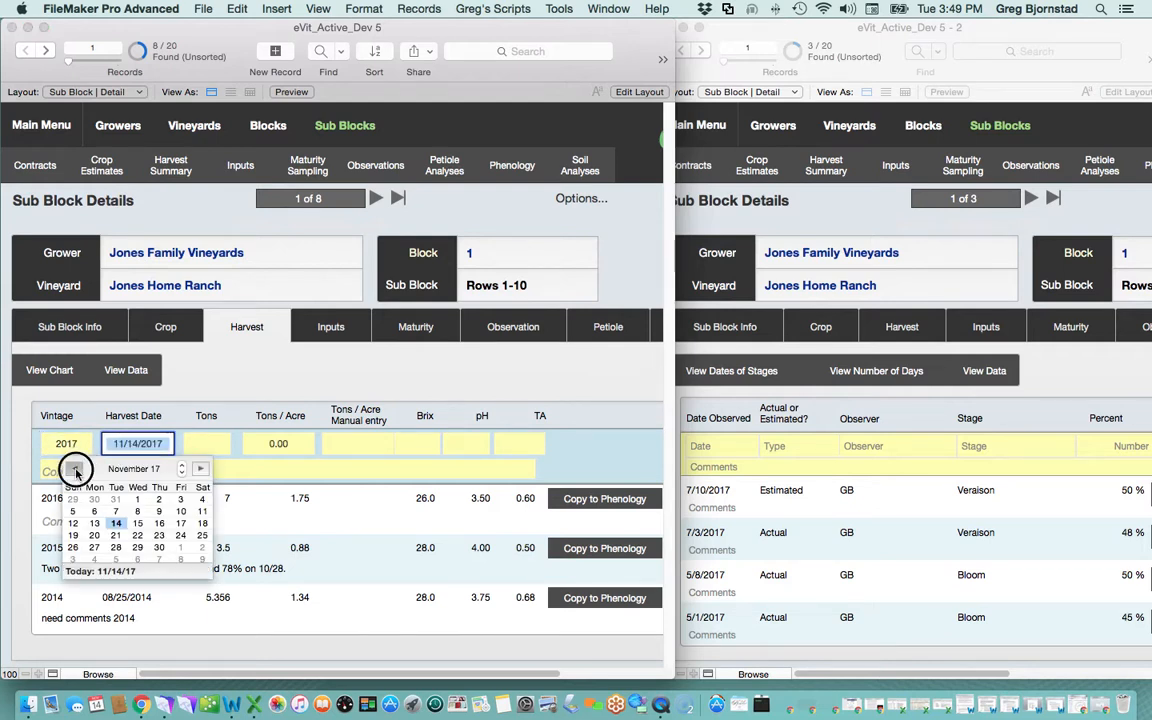
pyautogui.click(75, 469)
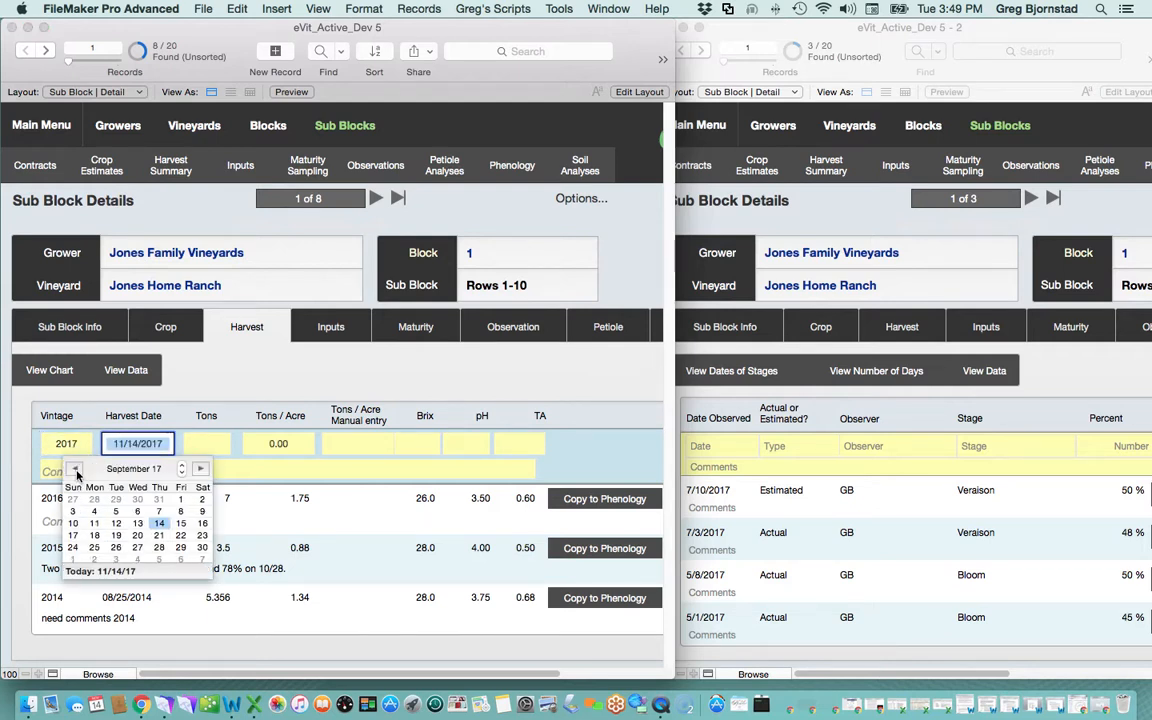
pyautogui.click(181, 503)
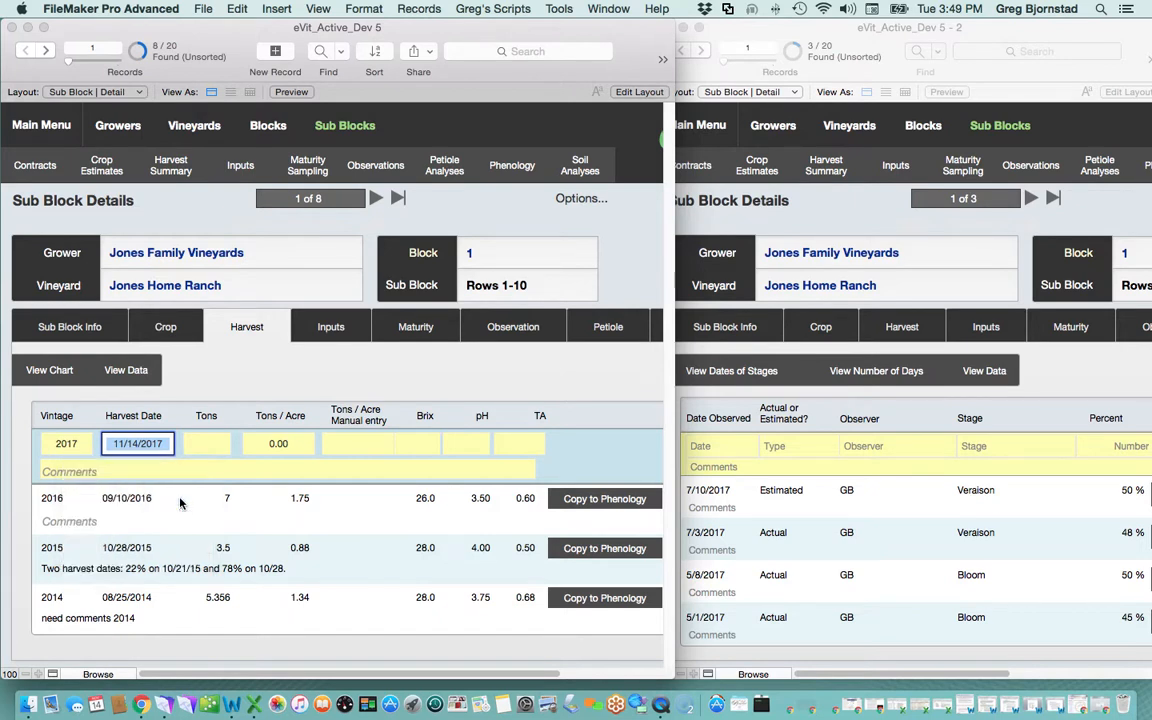
pyautogui.press('Tab')
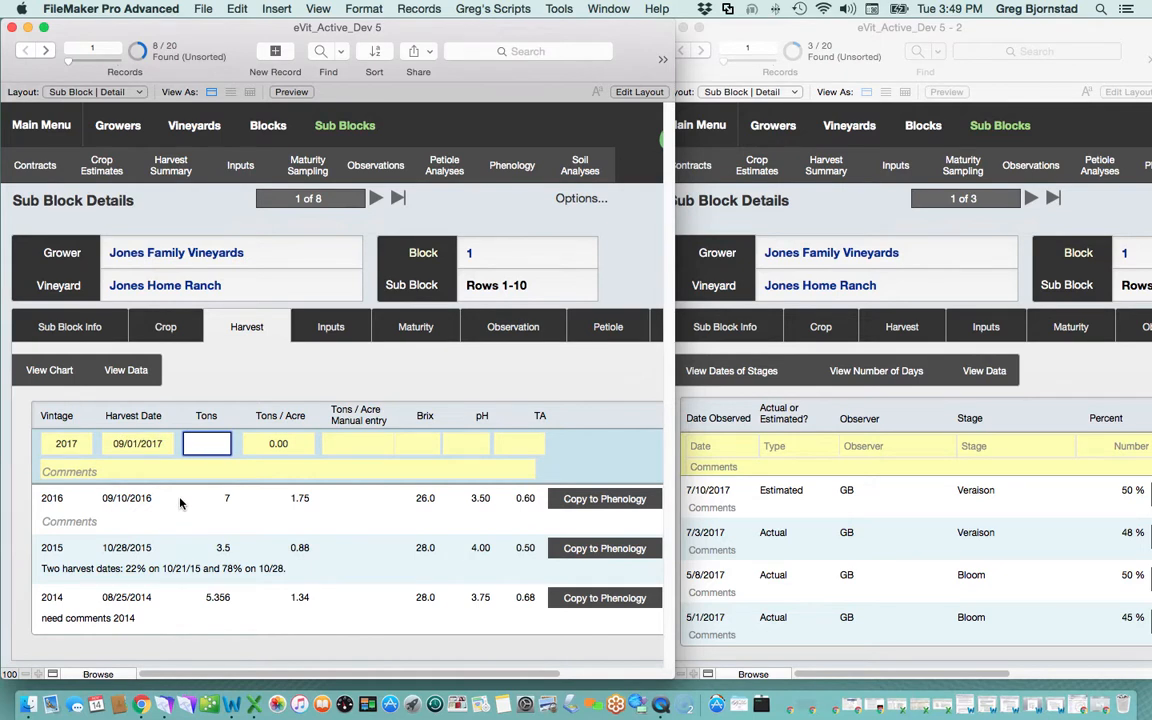
# - Fill in the 2017 harvest entry with 5 tons, Brix 25, pH 3.4 and TA .7, leaving manual tons per acre empty
pyautogui.write('5')
pyautogui.press('Tab')
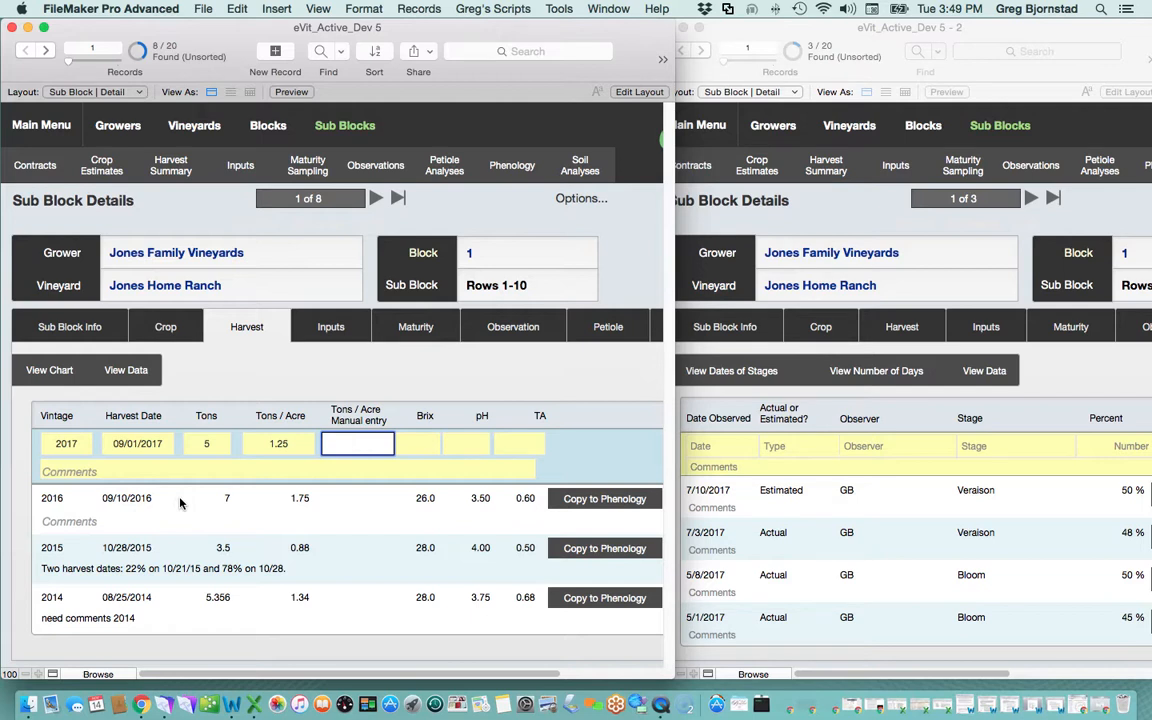
pyautogui.press('Tab')
pyautogui.write('25')
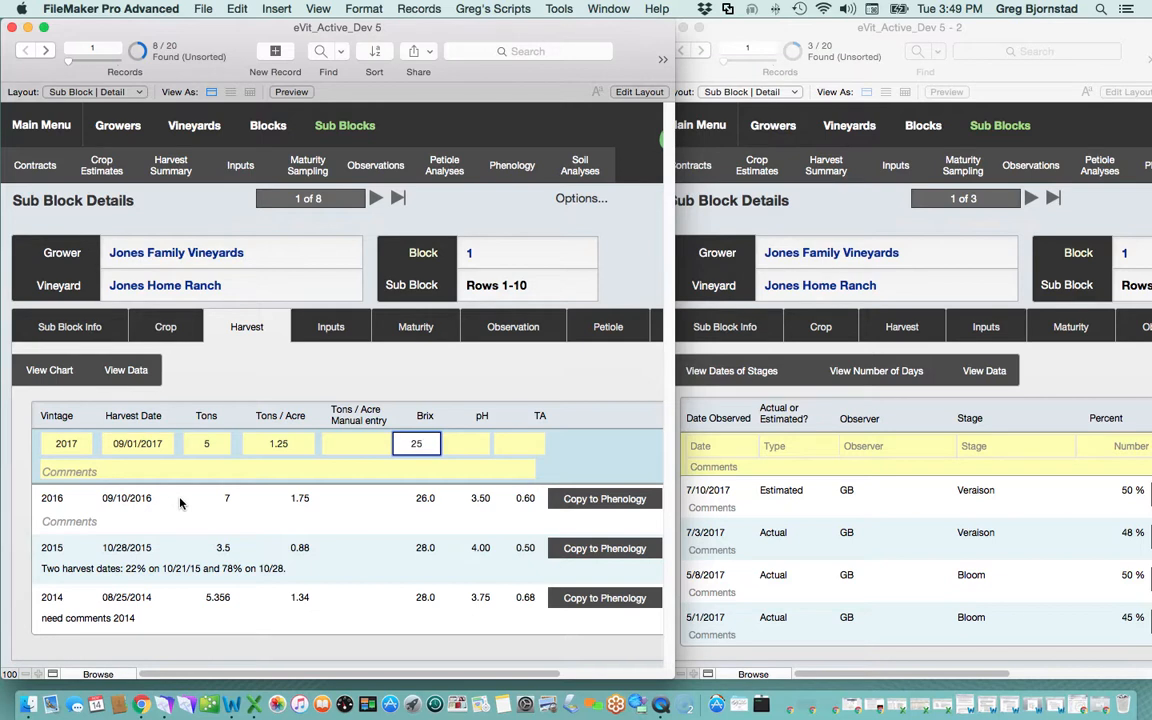
pyautogui.press('Tab')
pyautogui.write('3.4')
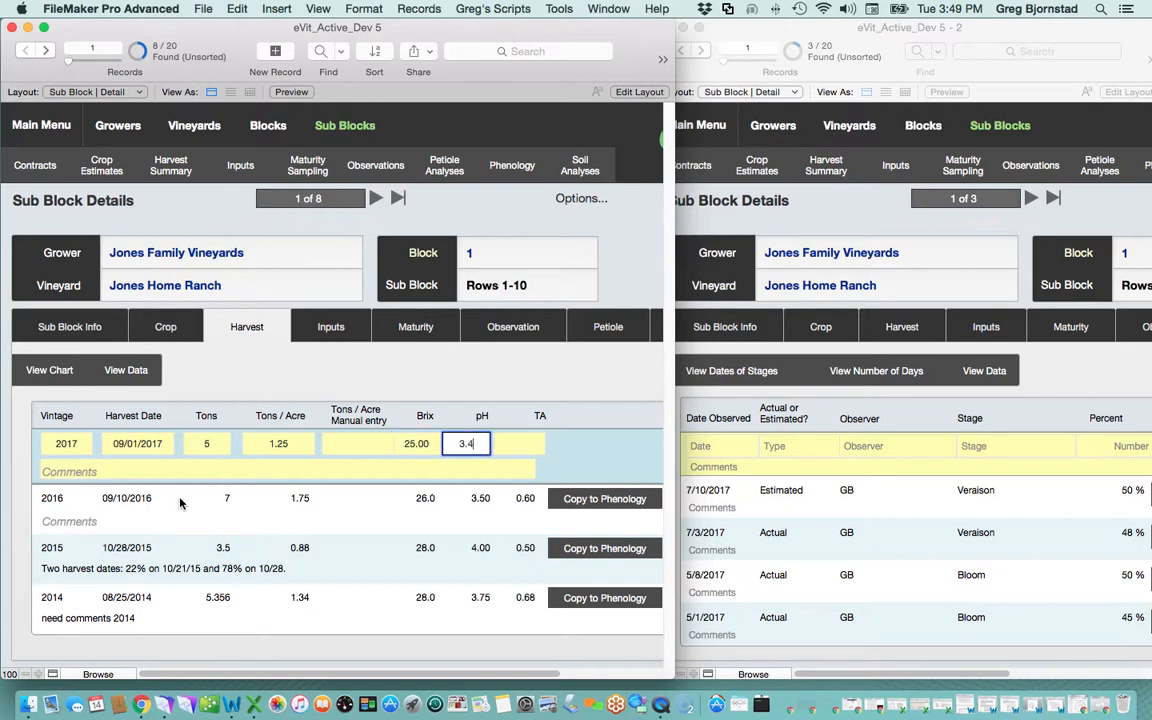
pyautogui.press('Tab')
pyautogui.write('.7')
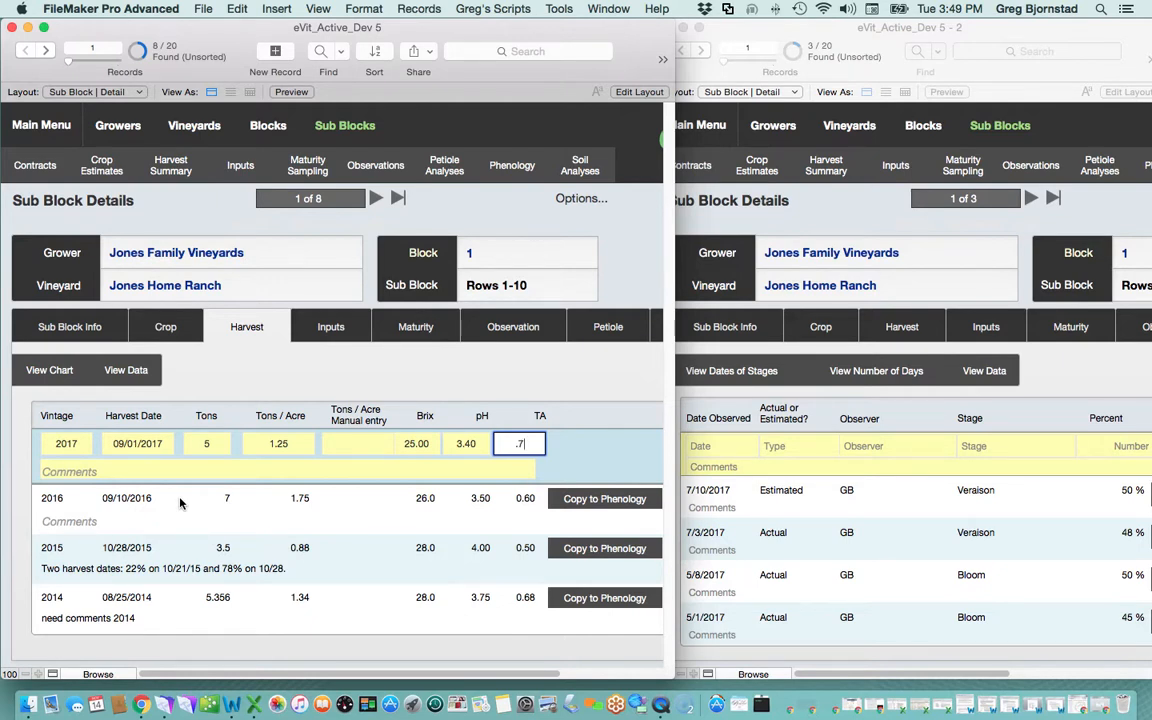
pyautogui.press('Tab')
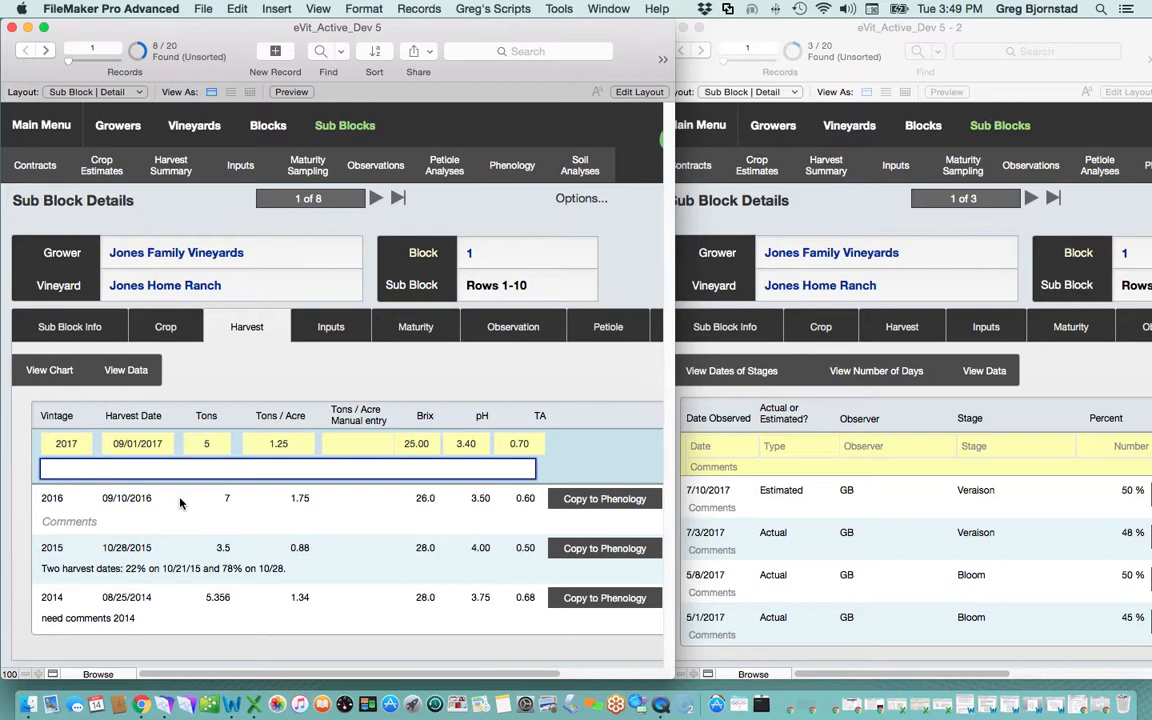
# - Add the comment "To test the duplicate system." to the 2017 harvest entry and commit the record
pyautogui.write('To test the duplicate systee')
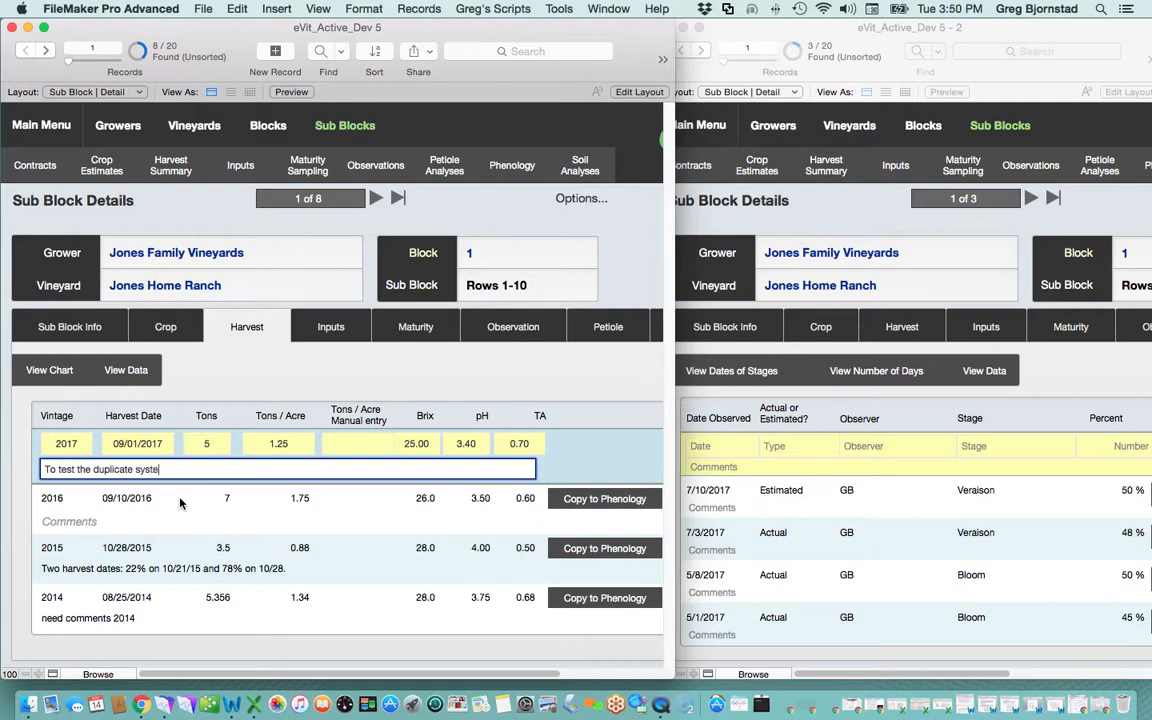
pyautogui.press('BackSpace')
pyautogui.press('BackSpace')
pyautogui.write('em.')
pyautogui.click(380, 376)
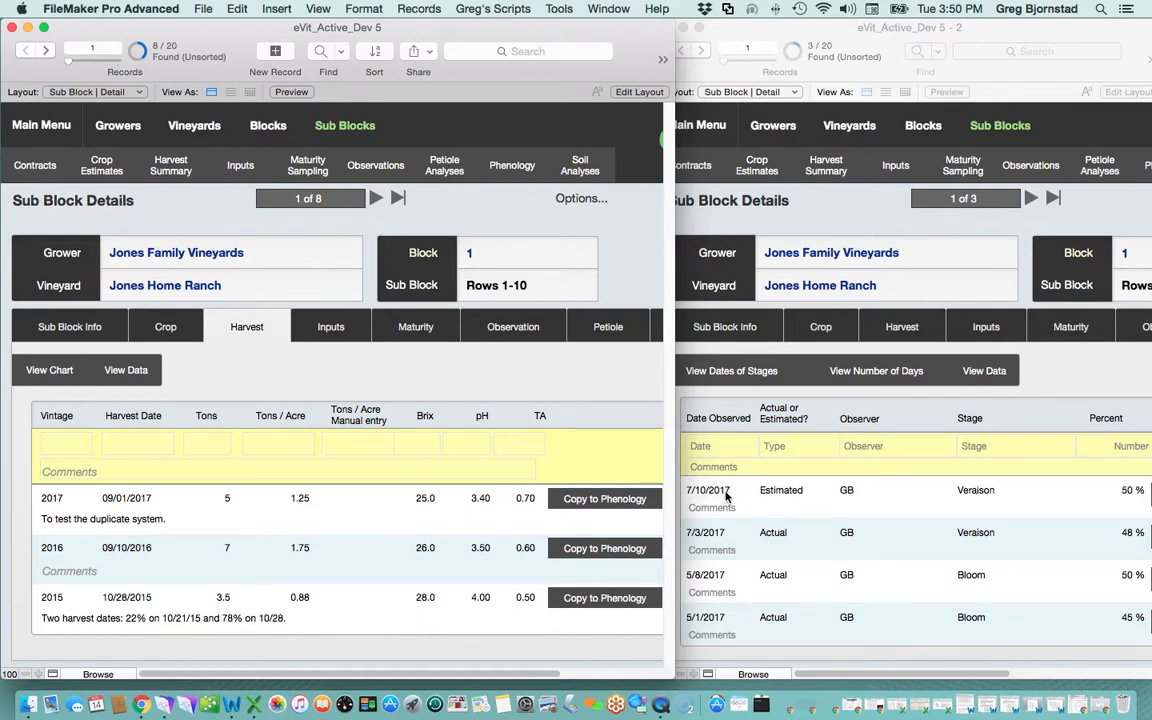
# - Copy the 2017 harvest record to Phenology
pyautogui.click(592, 503)
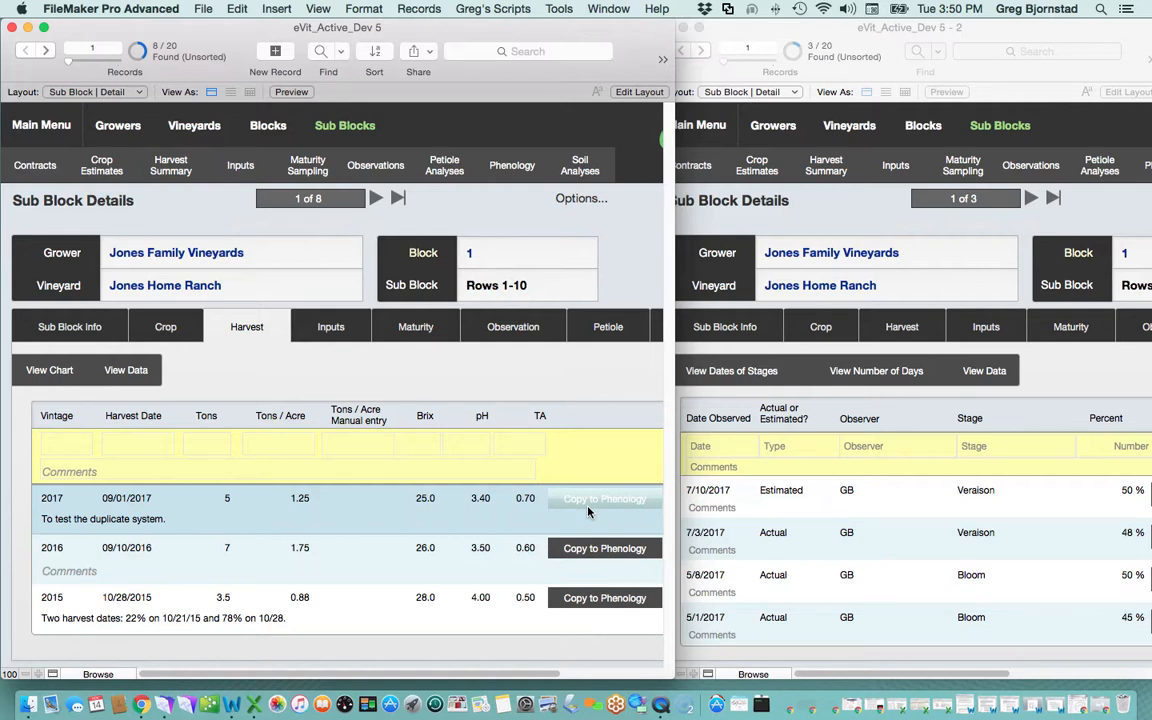
pyautogui.click(588, 511)
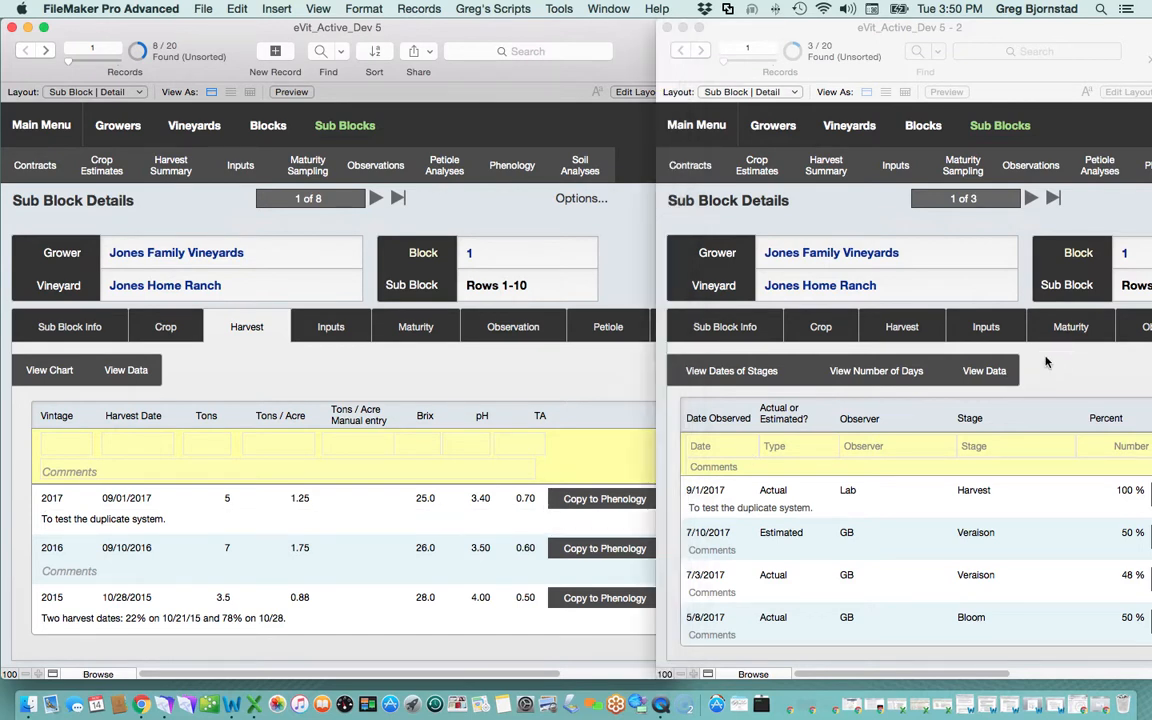
# - Reposition and widen the phenology window to show the full table, and open the percent value of the 9/1/2017 Harvest entry
pyautogui.moveTo(862, 21); pyautogui.dragTo(677, 21)
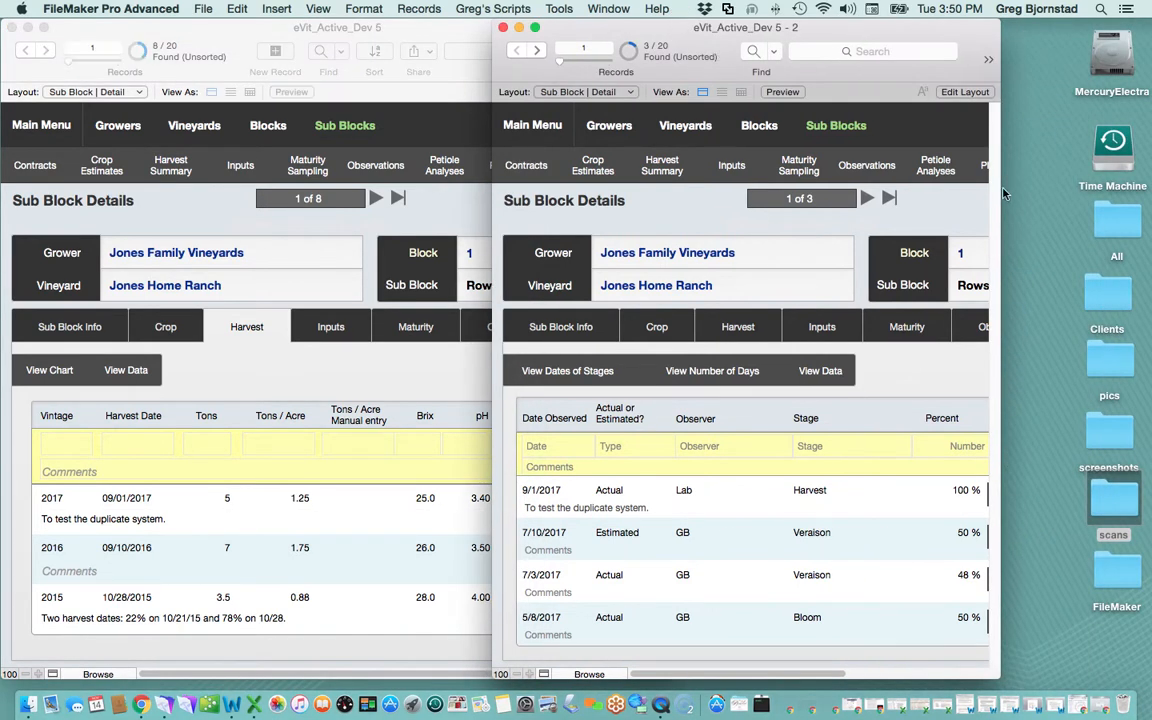
pyautogui.moveTo(999, 204); pyautogui.dragTo(1093, 221)
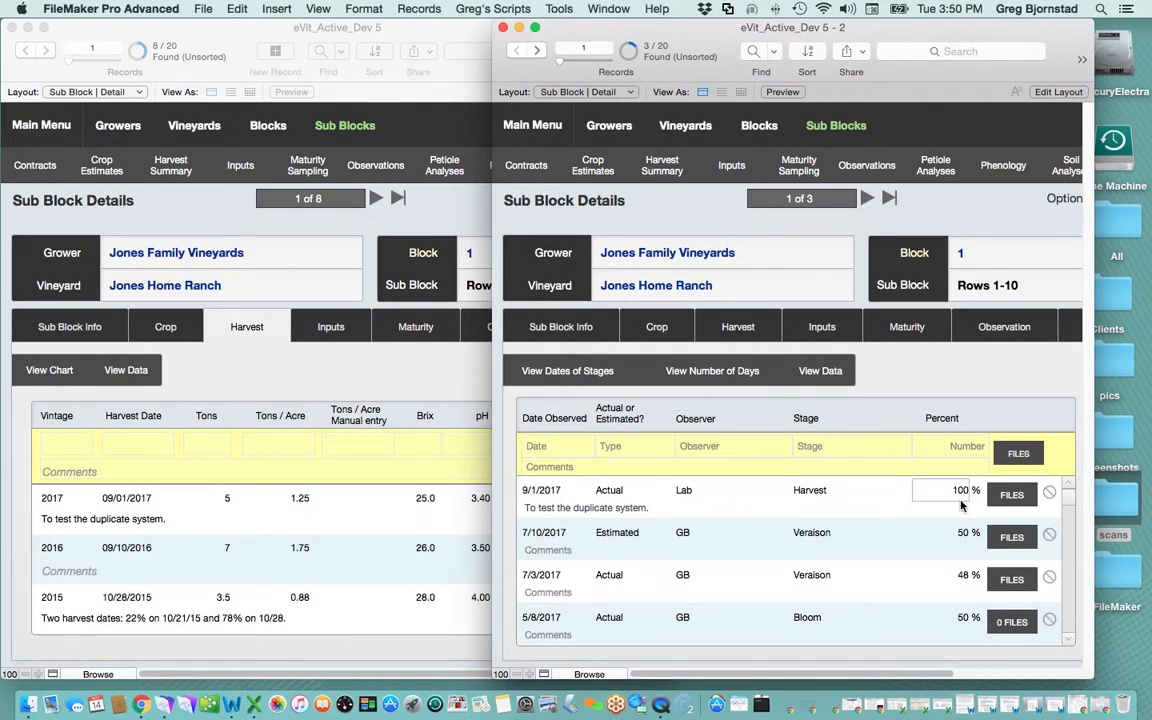
pyautogui.moveTo(957, 497)
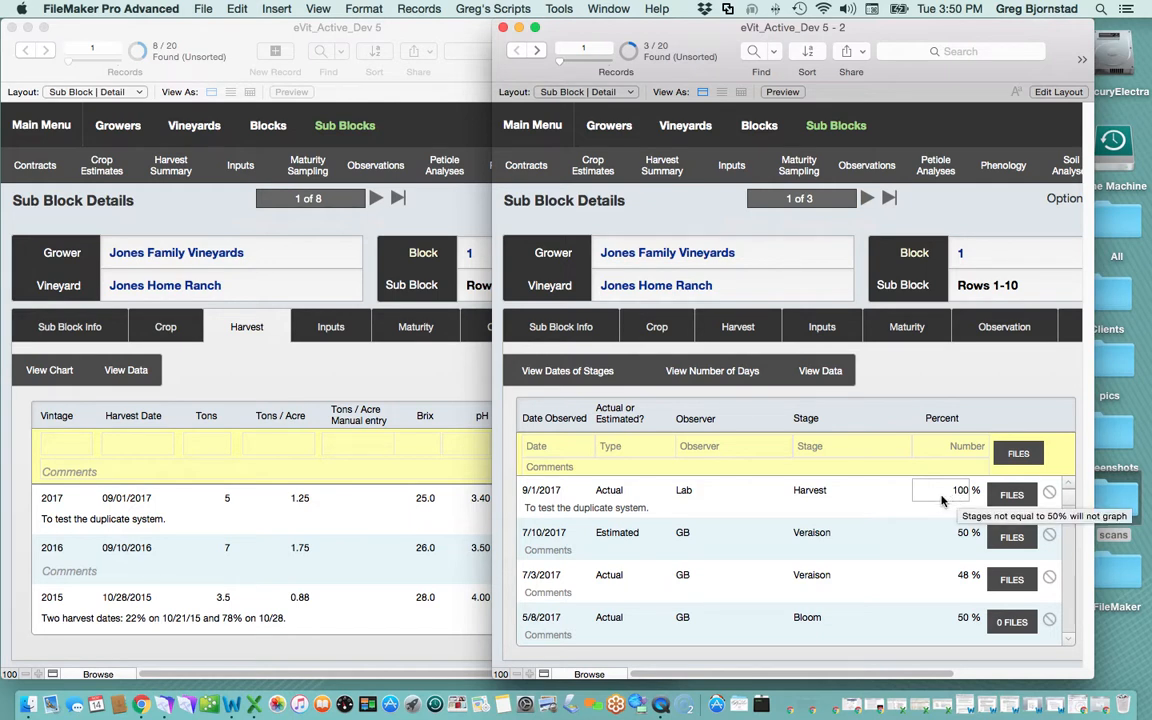
pyautogui.click(958, 492)
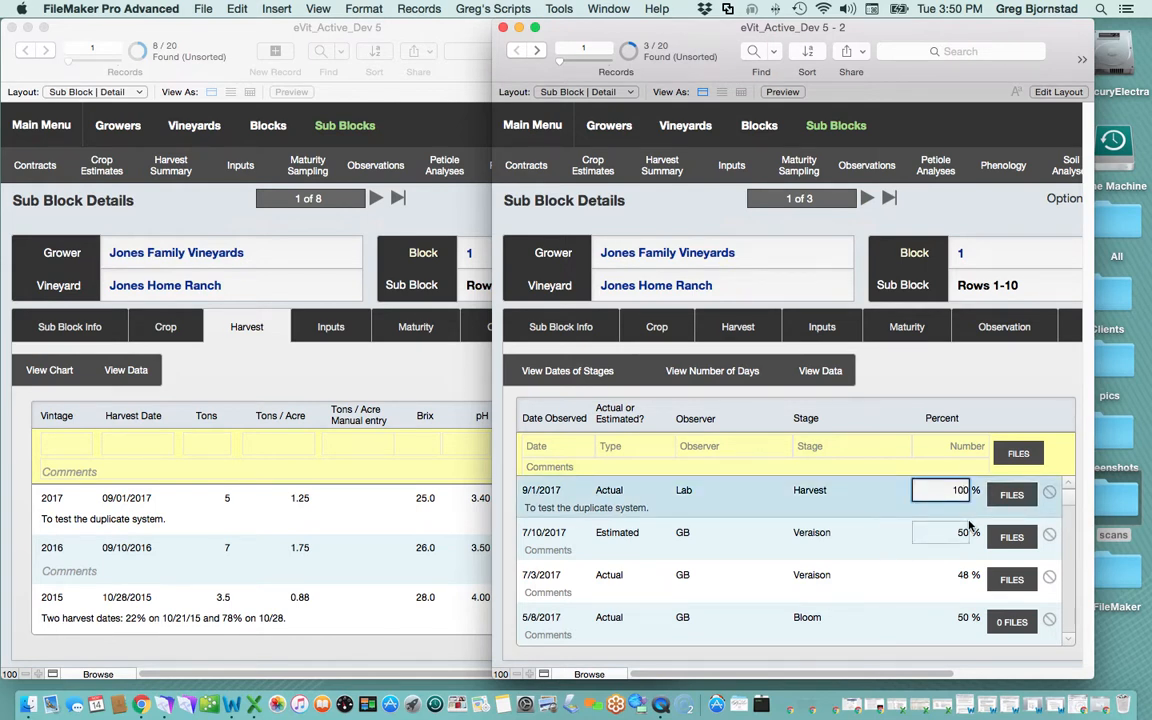
# - Set the percent of the 9/1/2017 Harvest phenology entry to 50
pyautogui.press('BackSpace')
pyautogui.press('BackSpace')
pyautogui.write('5')
# - Replace the observer "Lab" of the 9/1/2017 Harvest entry with the observer's first name and commit the record
pyautogui.click(697, 491)
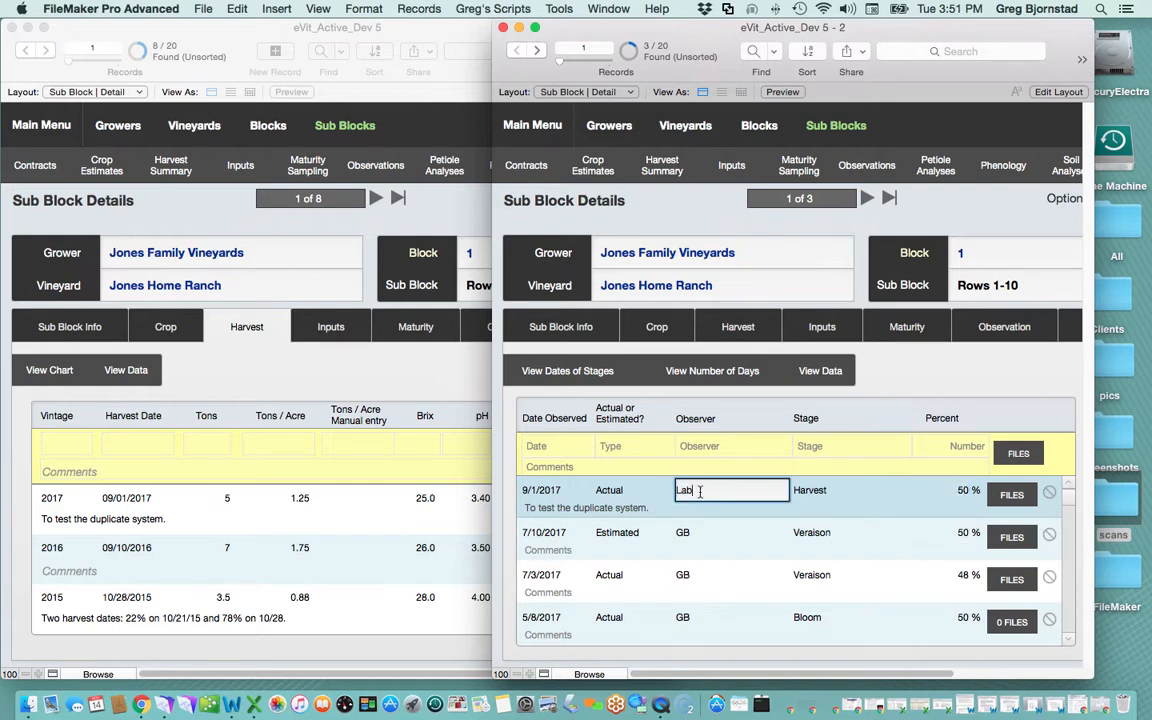
pyautogui.press('BackSpace')
pyautogui.press('BackSpace')
pyautogui.press('BackSpace')
pyautogui.write('Greg')
pyautogui.press('Tab')
pyautogui.click(851, 327)
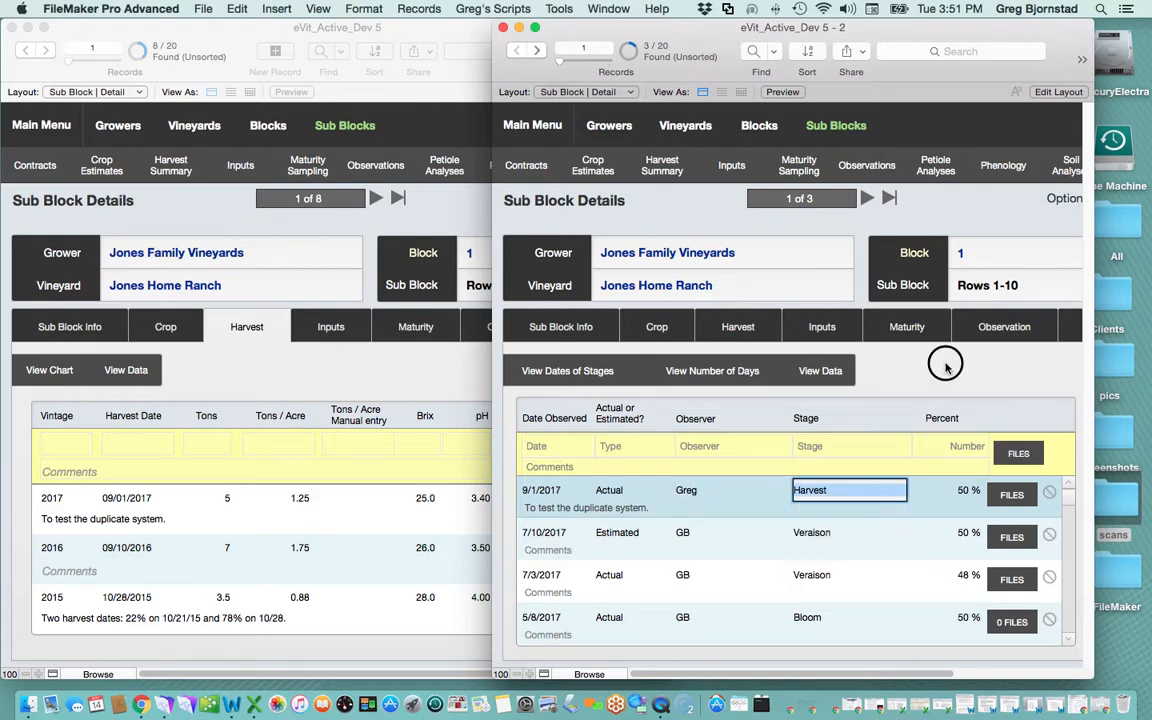
pyautogui.click(946, 369)
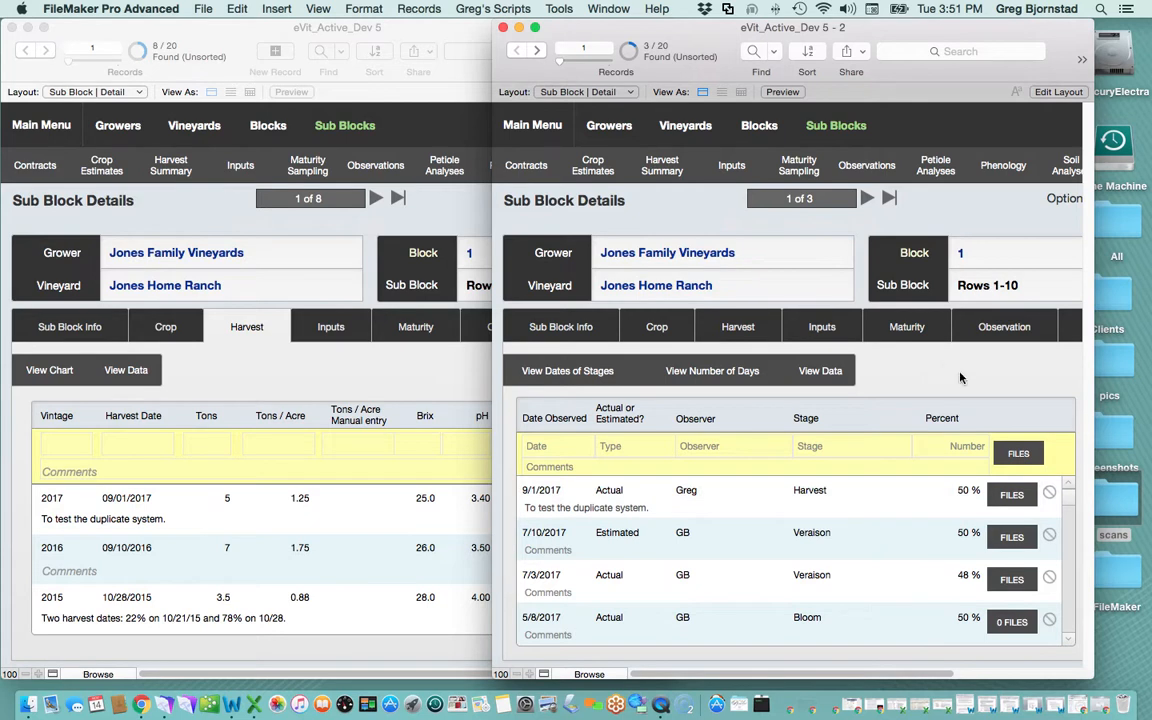
# - Show the Dates of Stages chart with hover tool tips activated and examine the last 2017 point
pyautogui.click(555, 372)
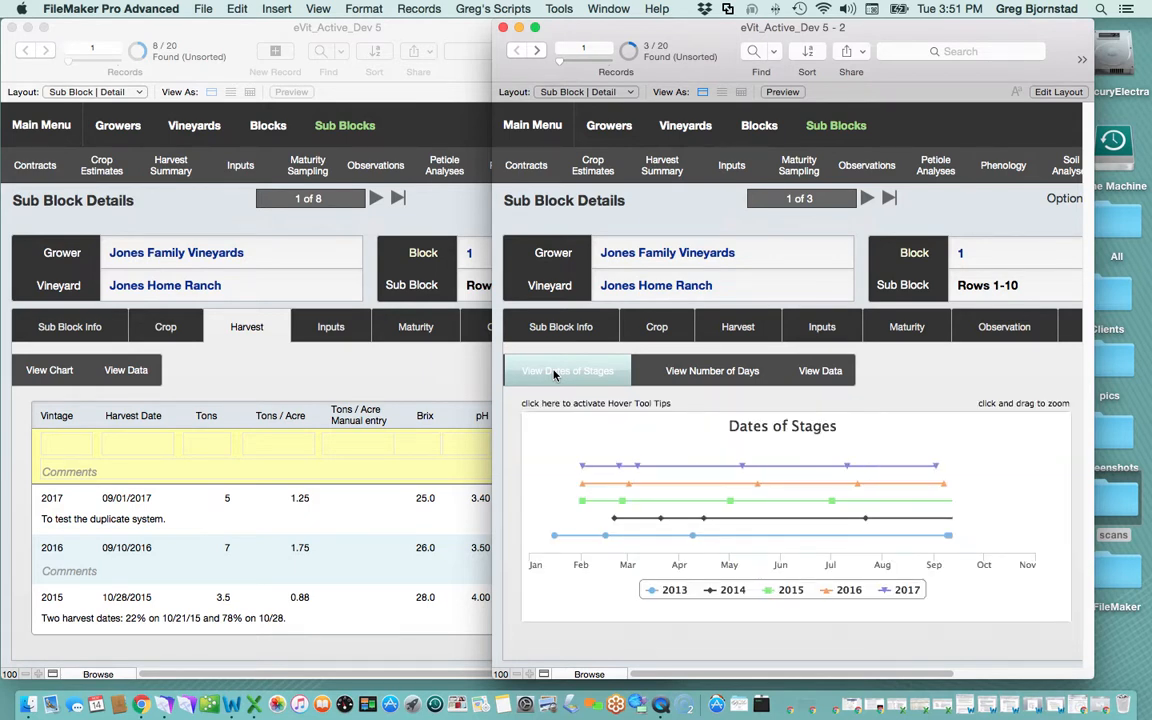
pyautogui.click(590, 409)
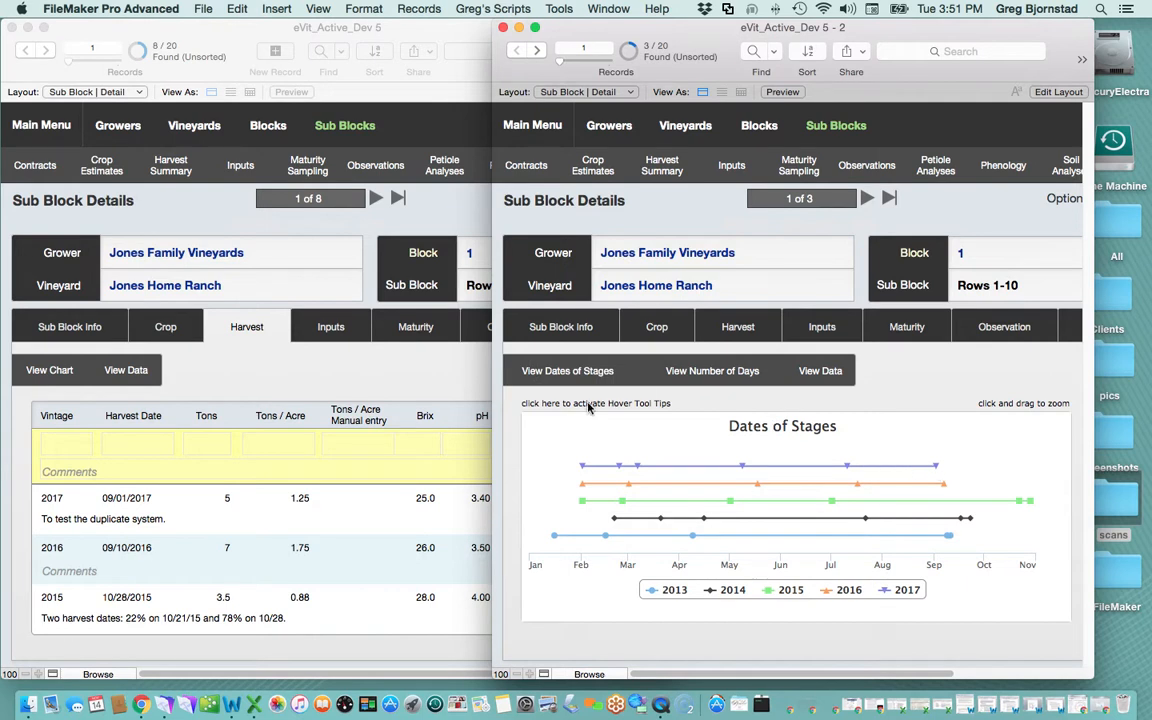
pyautogui.moveTo(937, 468)
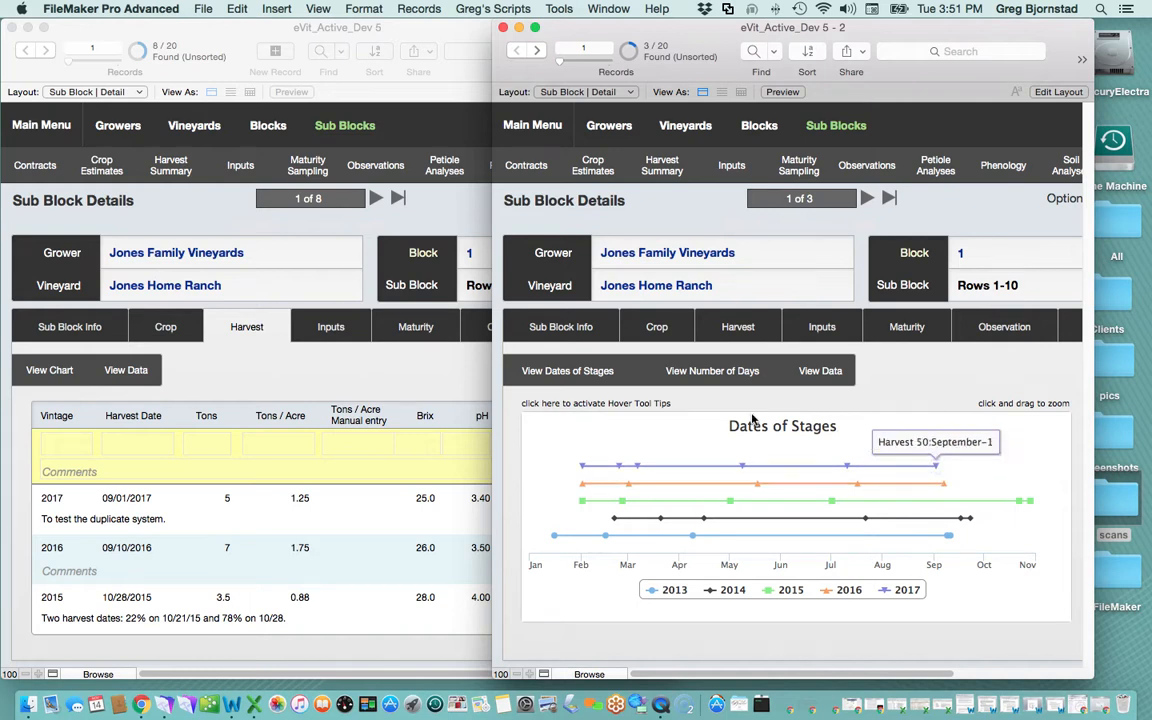
# - Examine the 50% Veraison to Harvest values in the Number of Days chart, and return to the Dates of Stages chart
pyautogui.click(712, 372)
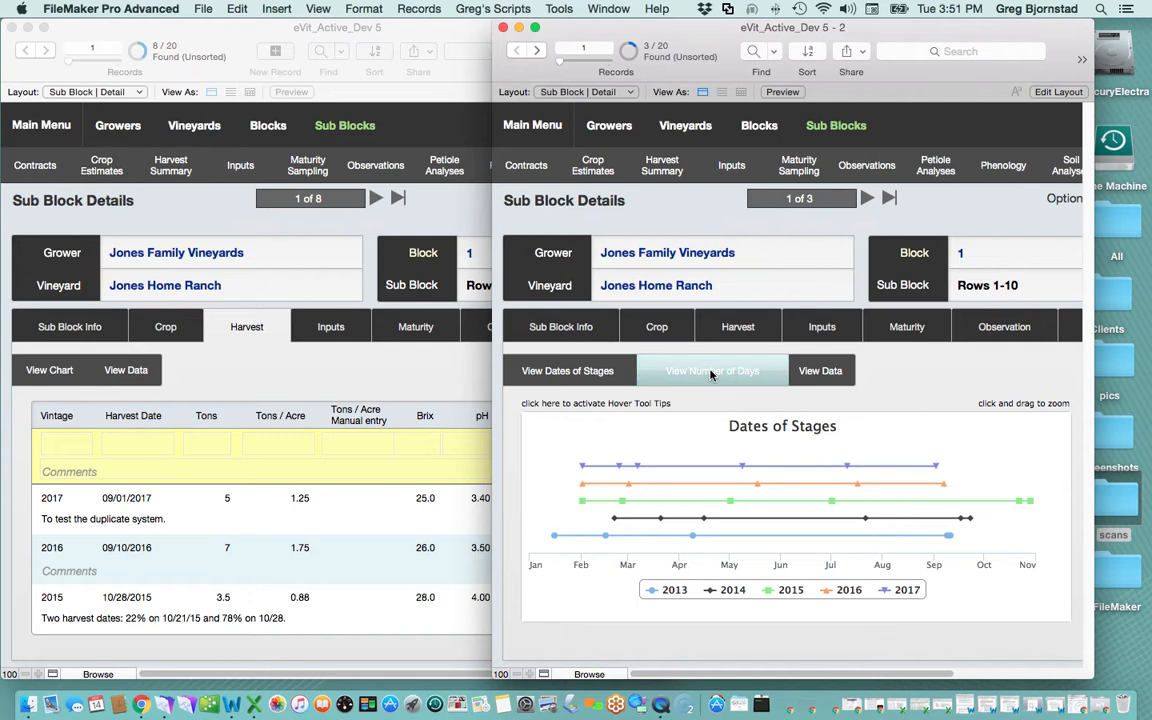
pyautogui.click(712, 372)
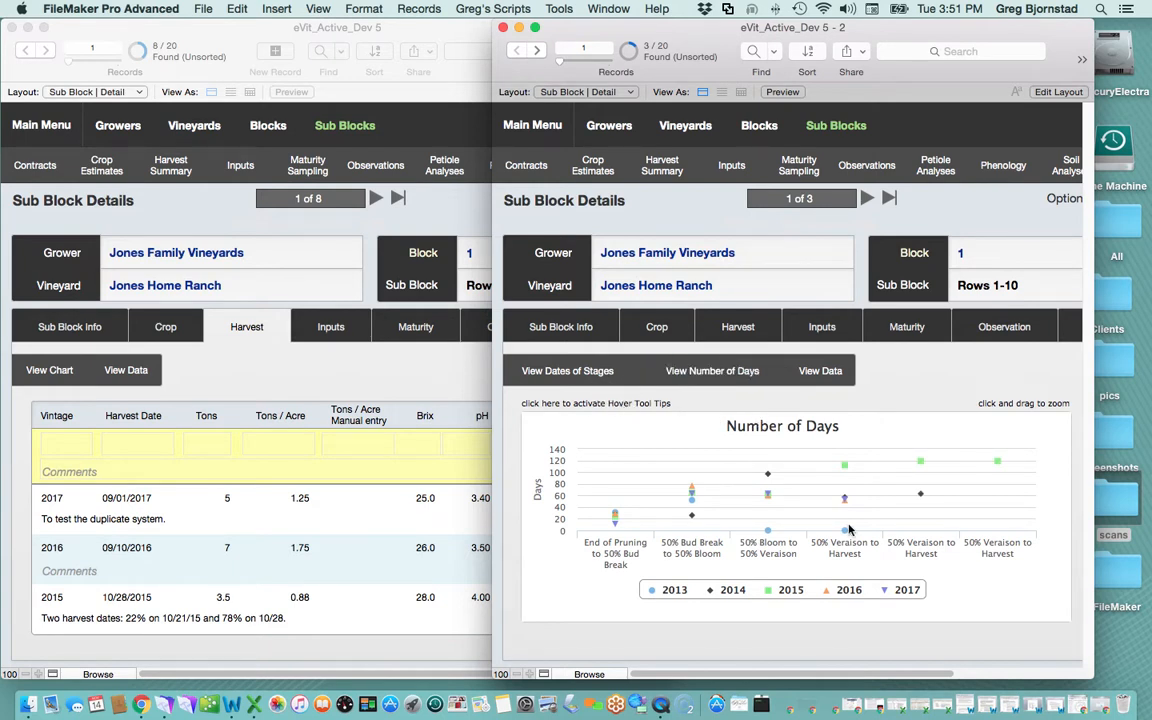
pyautogui.moveTo(845, 508)
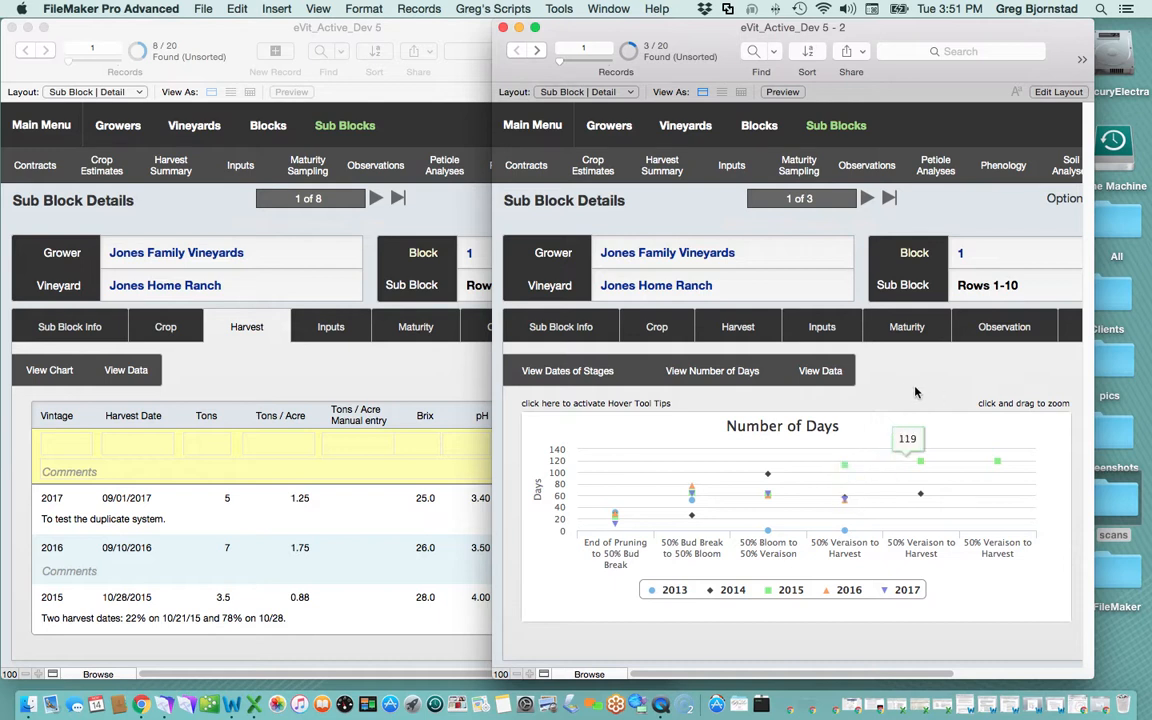
pyautogui.click(598, 377)
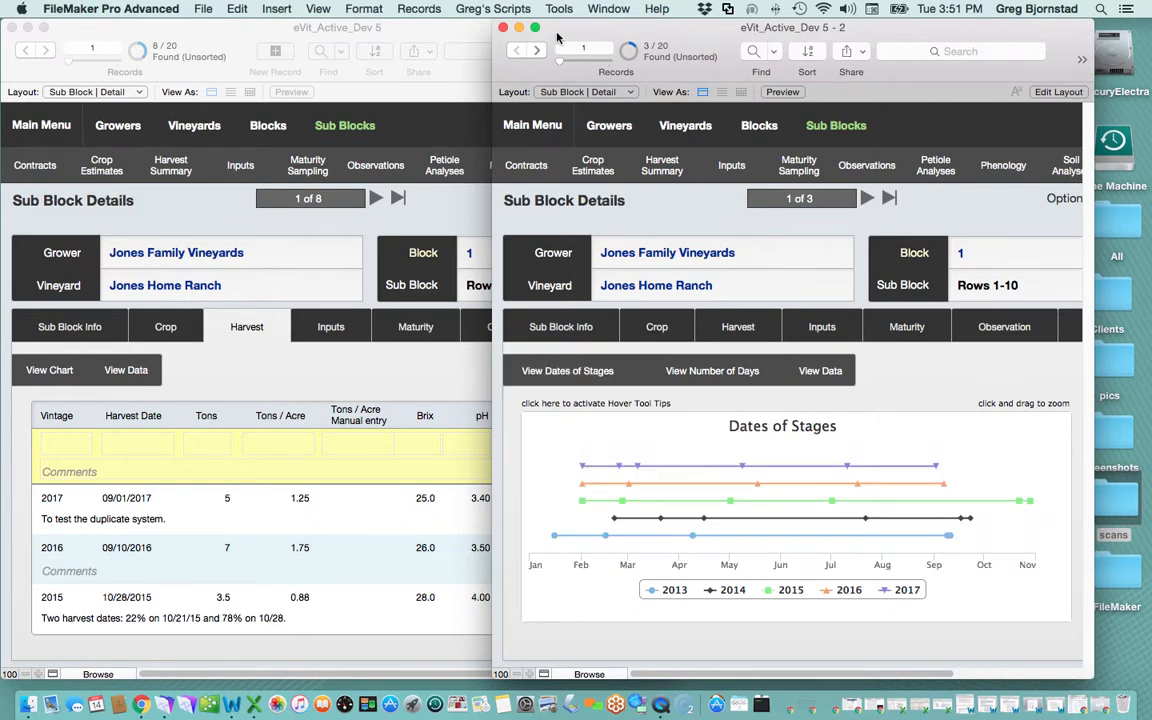
# - Move the phenology window aside to uncover the harvest window, and show the harvest data as a chart by vintage
pyautogui.moveTo(565, 38); pyautogui.dragTo(738, 10)
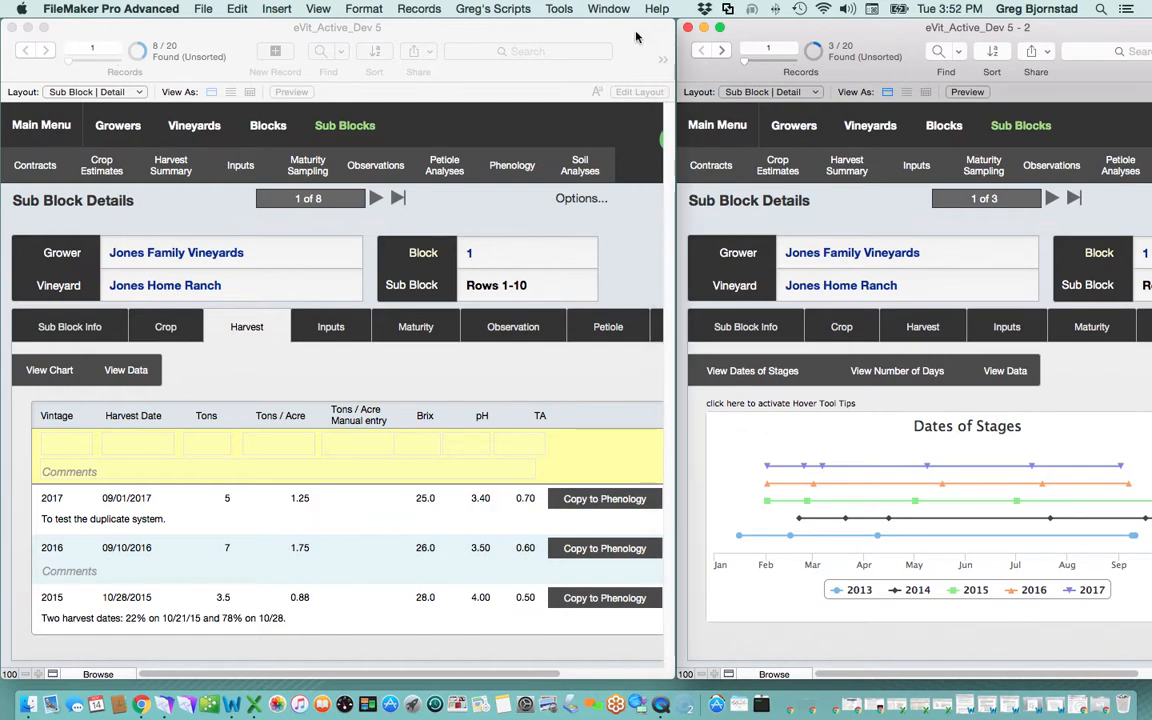
pyautogui.click(89, 352)
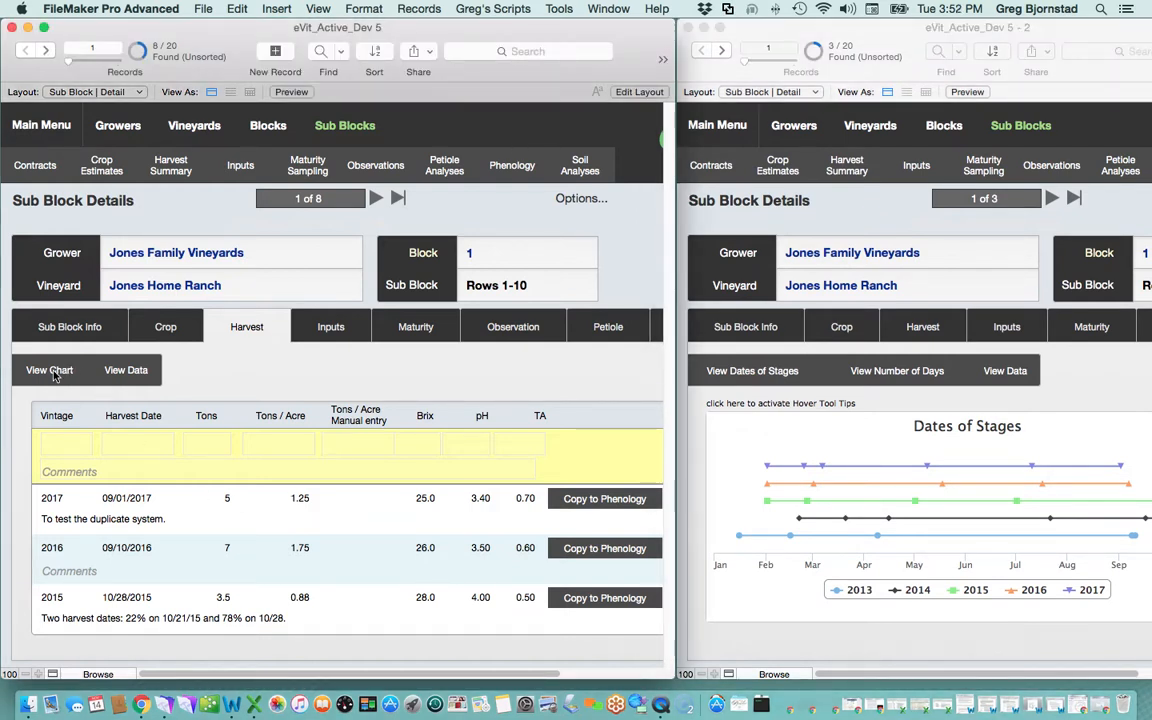
pyautogui.click(54, 374)
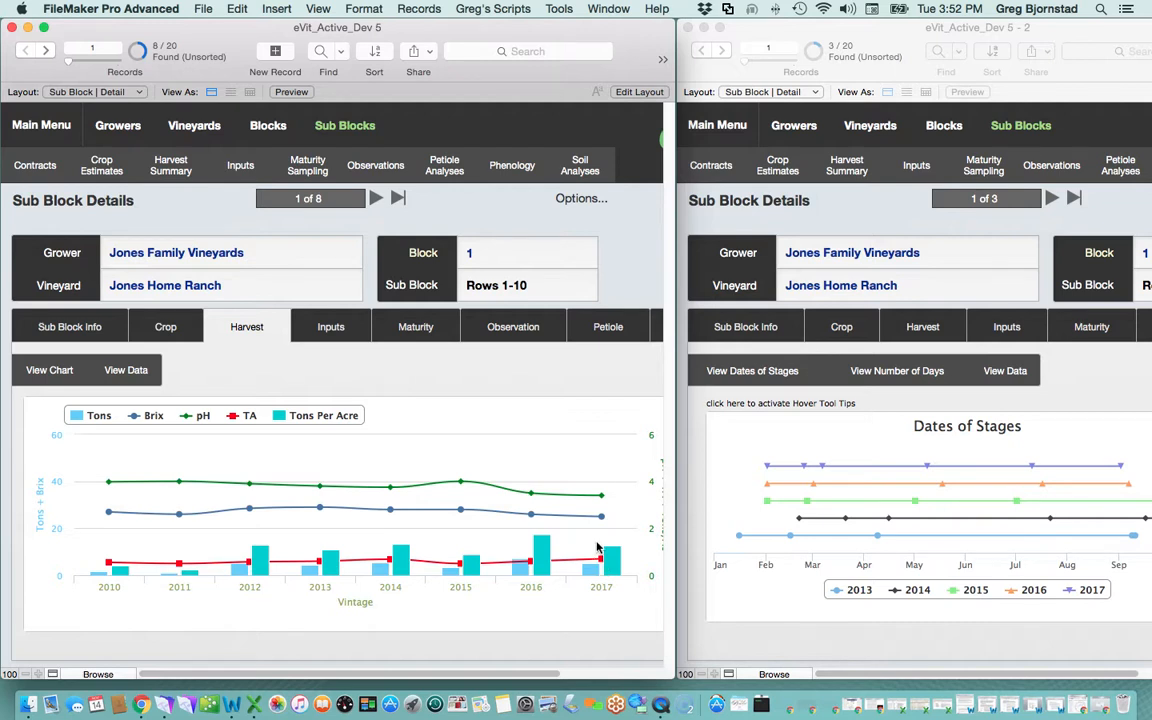
# - Return both the phenology window and the harvest window to the main menu
pyautogui.click(716, 130)
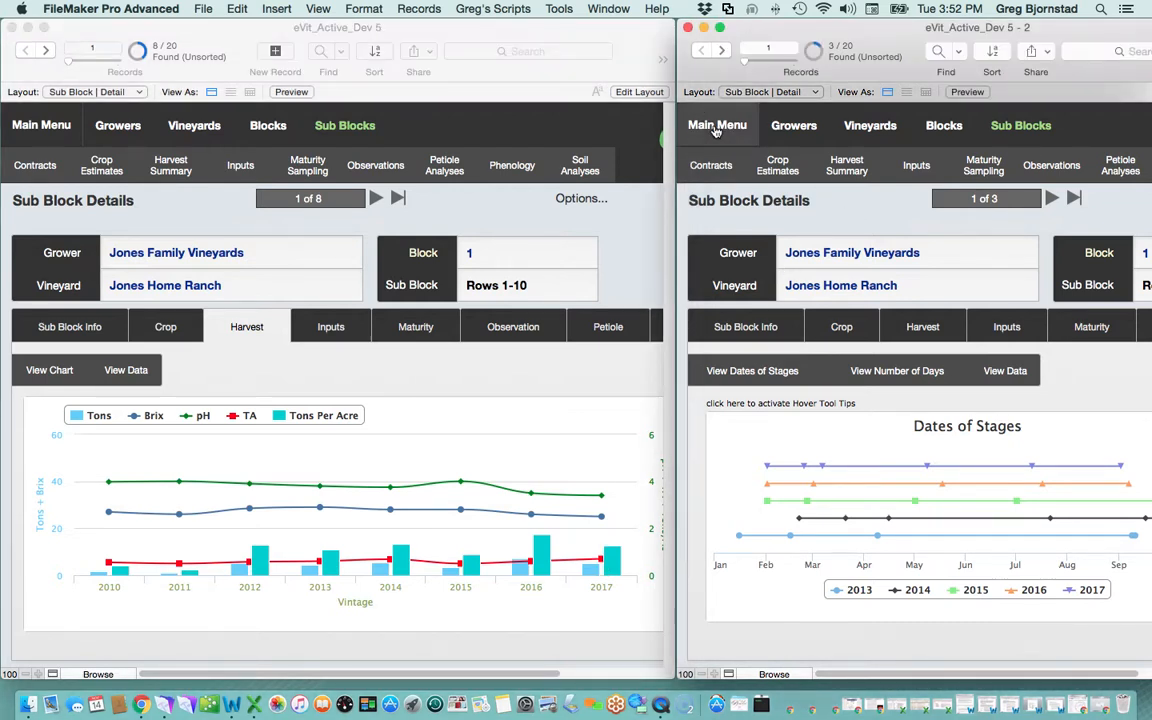
pyautogui.click(716, 129)
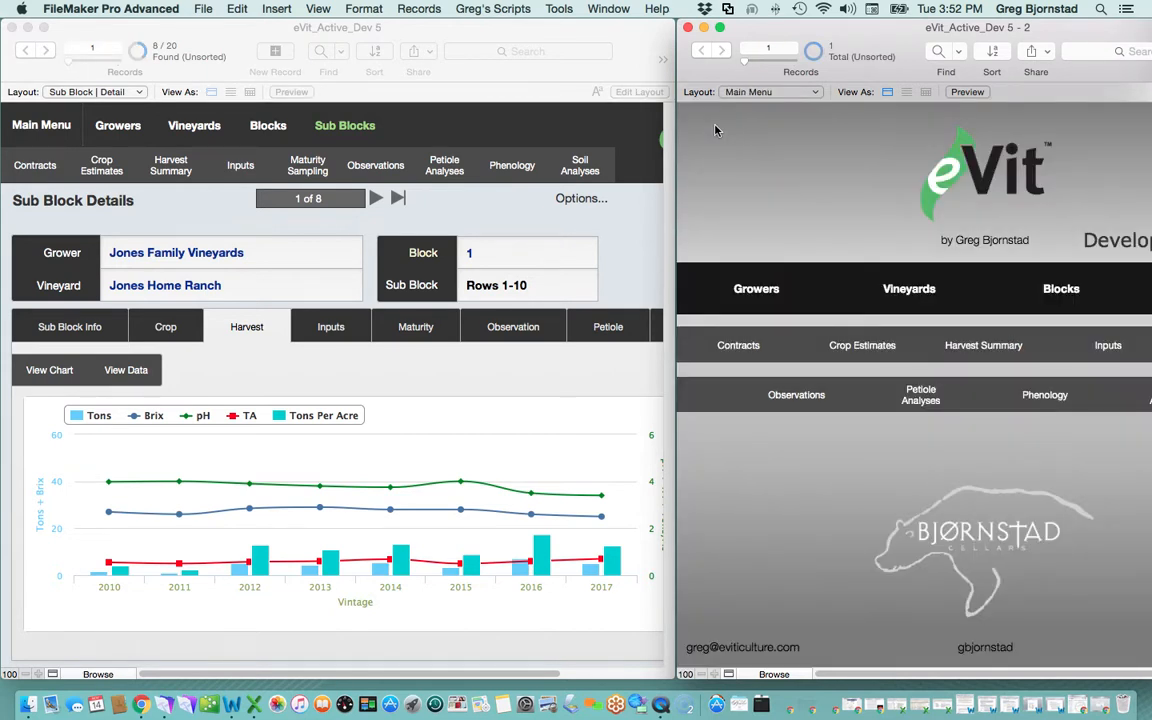
pyautogui.click(508, 212)
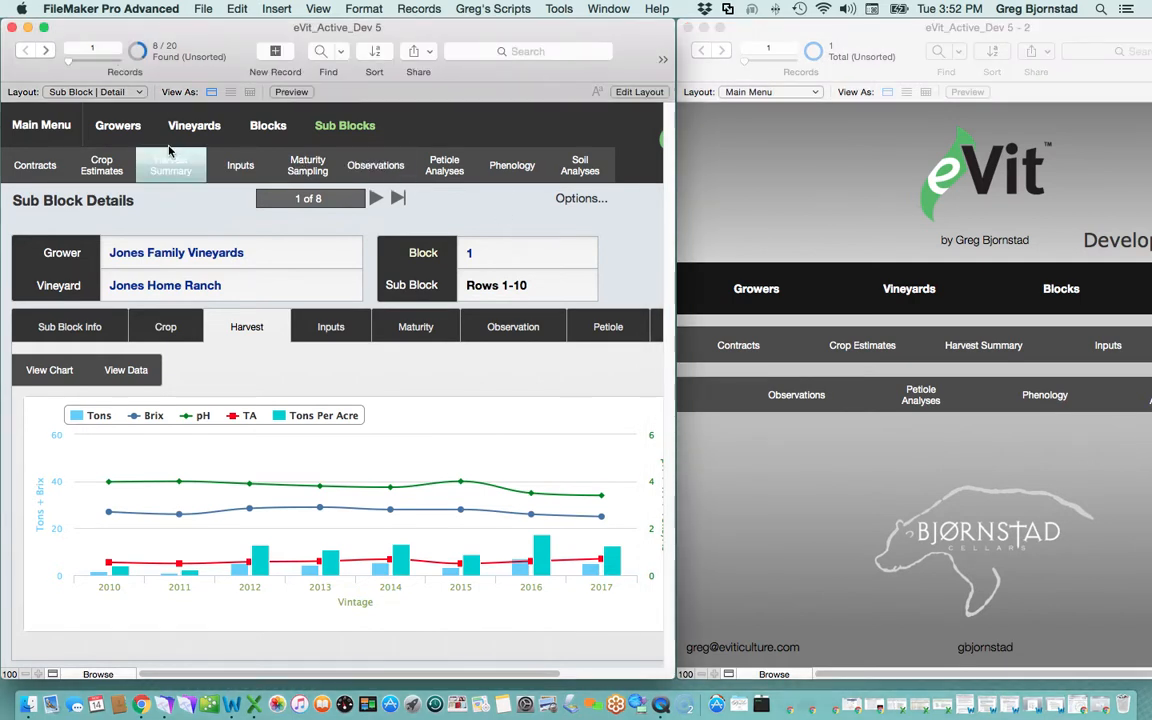
pyautogui.click(43, 126)
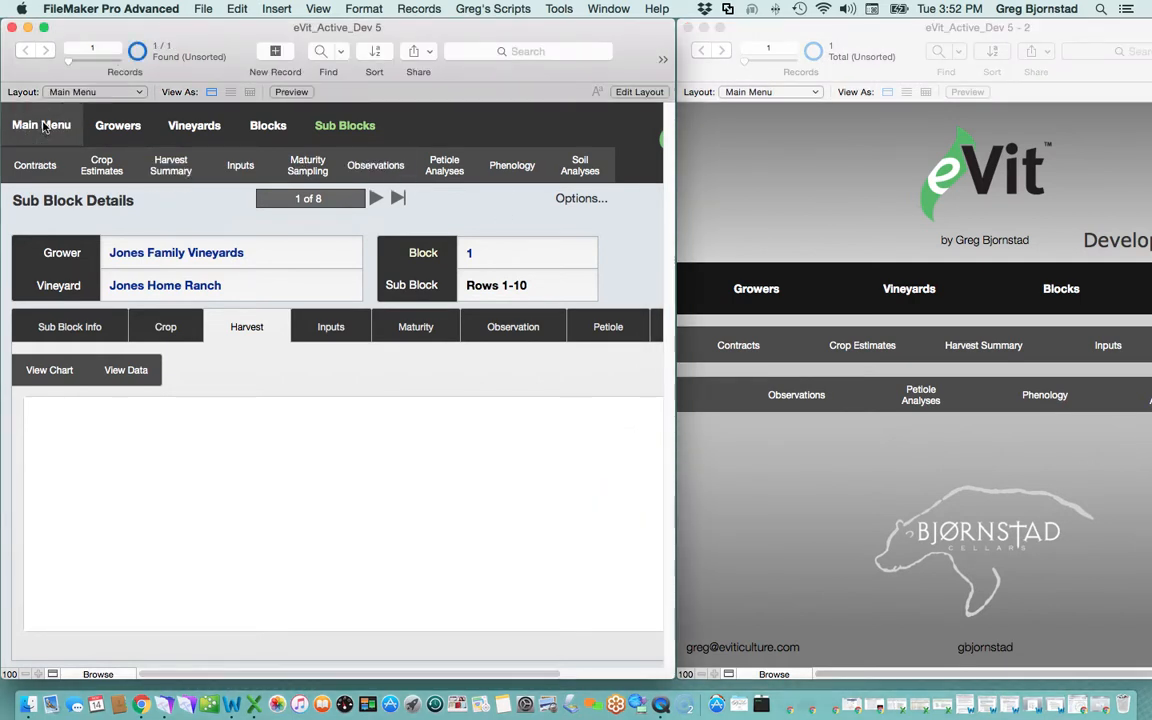